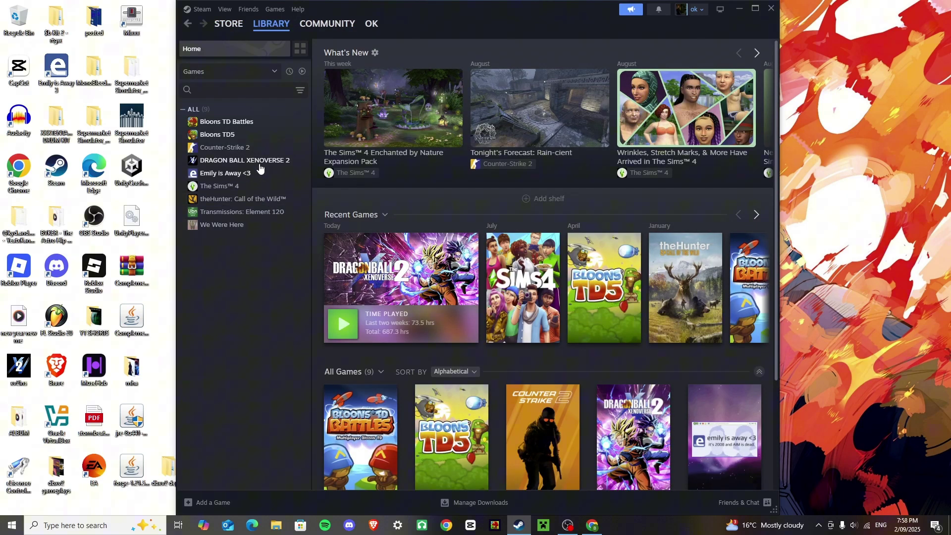
- Set DRAGON BALL XENOVERSE 2's automatic updates to "Wait until I launch the game" and background downloads to "Never allow background downloads"
{"action": "left_click", "coordinate": [259, 167]}
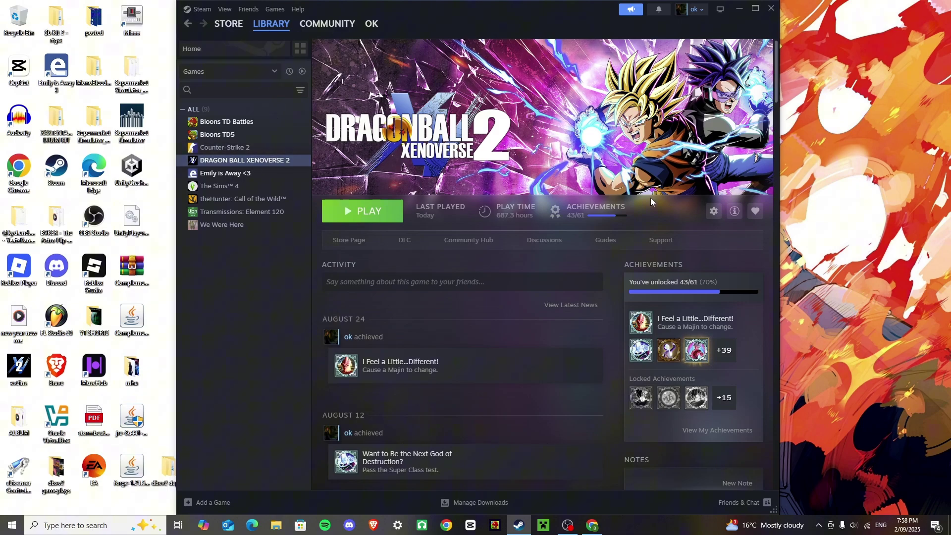
{"action": "left_click", "coordinate": [714, 211]}
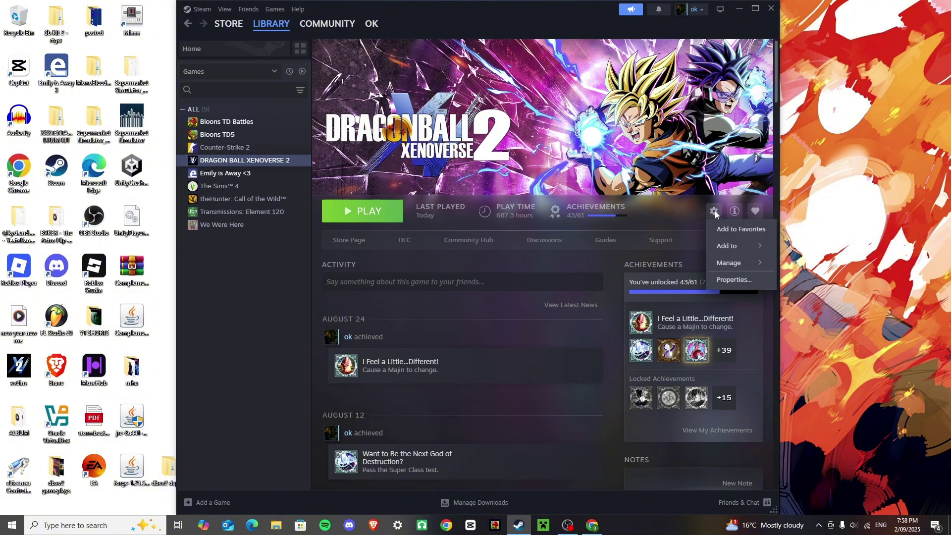
{"action": "left_click", "coordinate": [731, 281]}
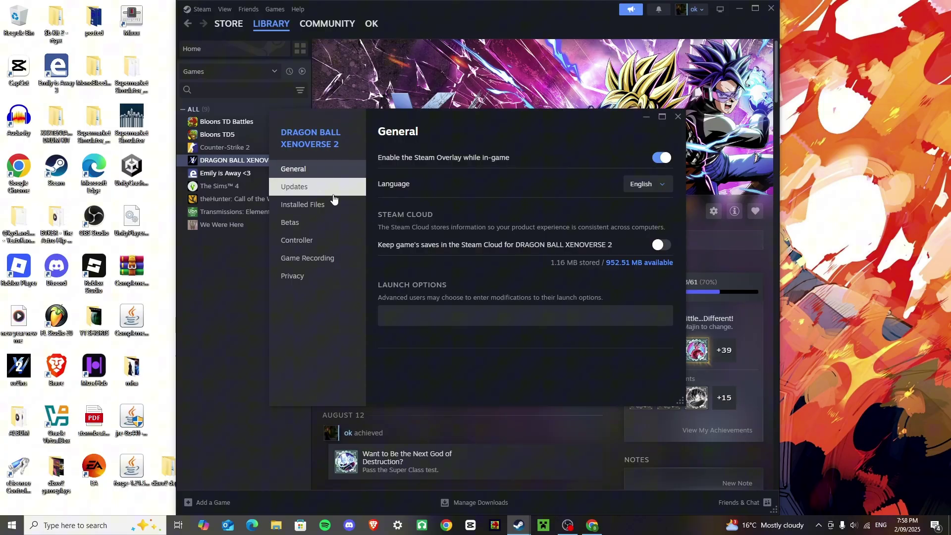
{"action": "left_click", "coordinate": [333, 195]}
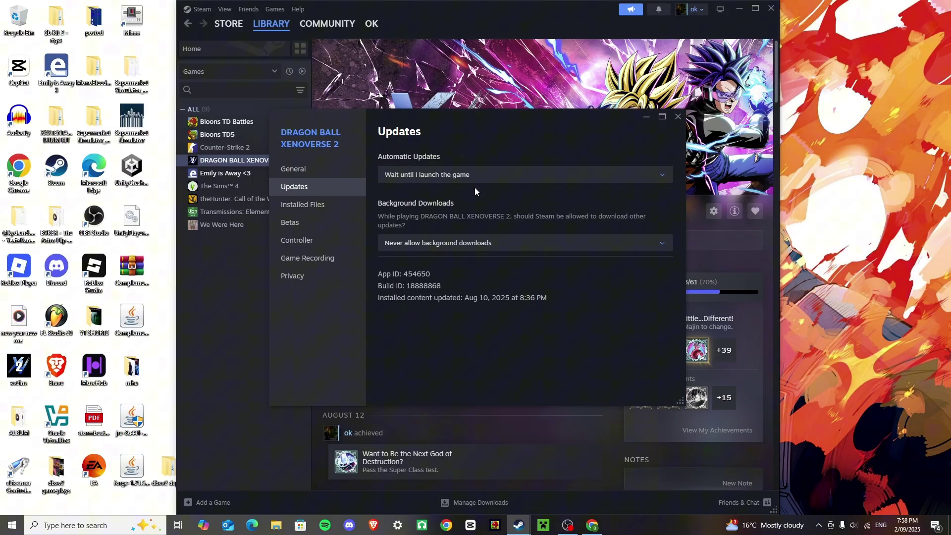
{"action": "left_click", "coordinate": [491, 178]}
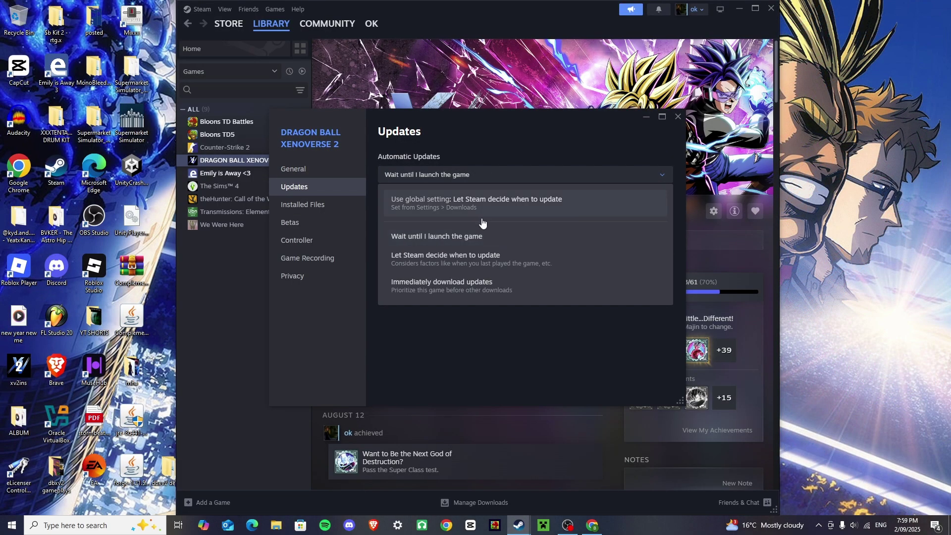
{"action": "left_click", "coordinate": [479, 239]}
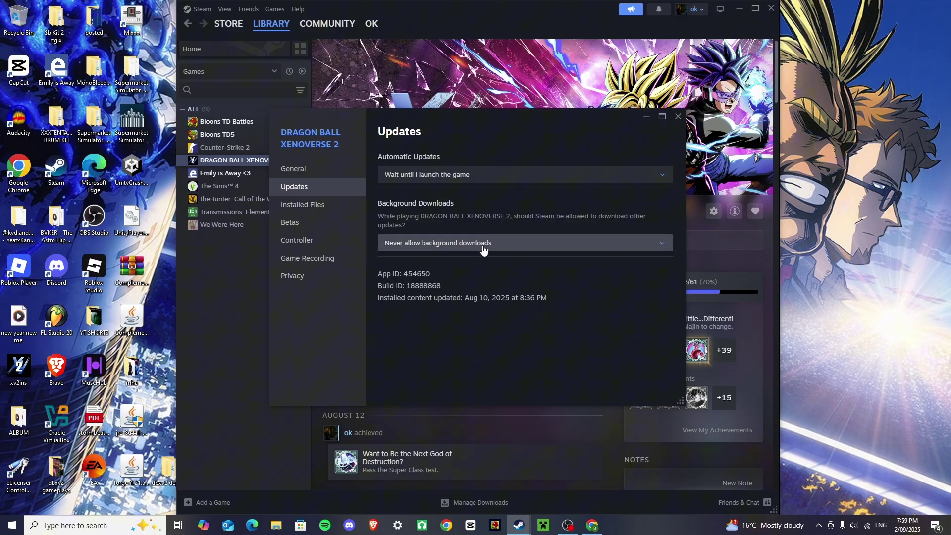
{"action": "left_click", "coordinate": [480, 245]}
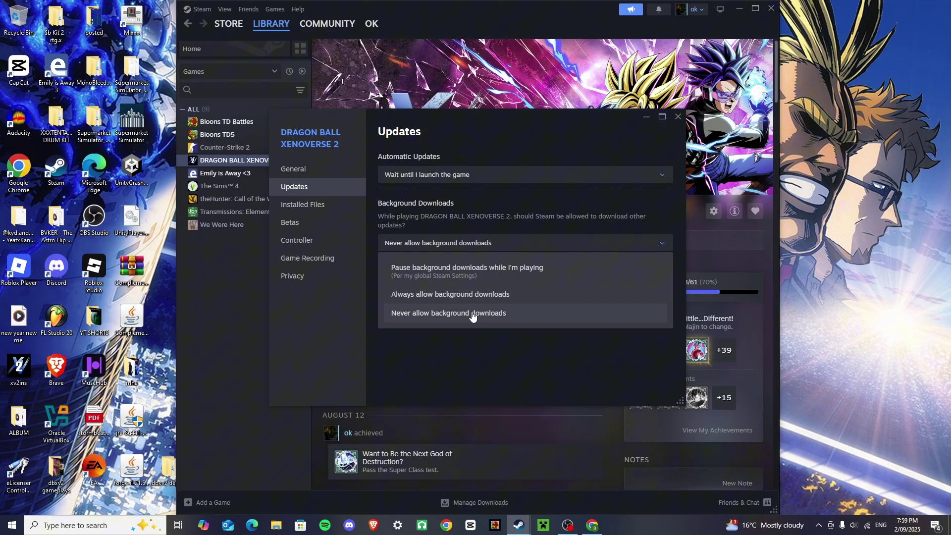
{"action": "left_click", "coordinate": [471, 313]}
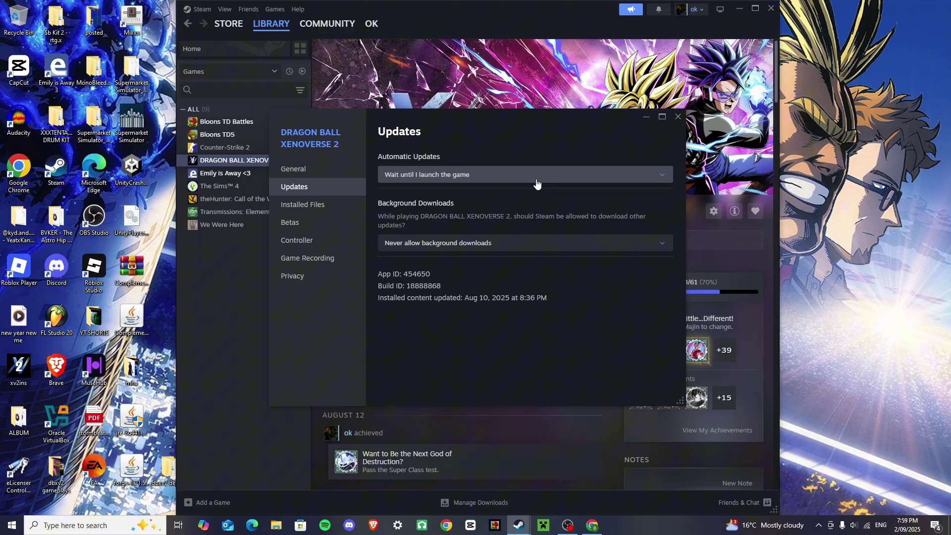
{"action": "left_click", "coordinate": [678, 118]}
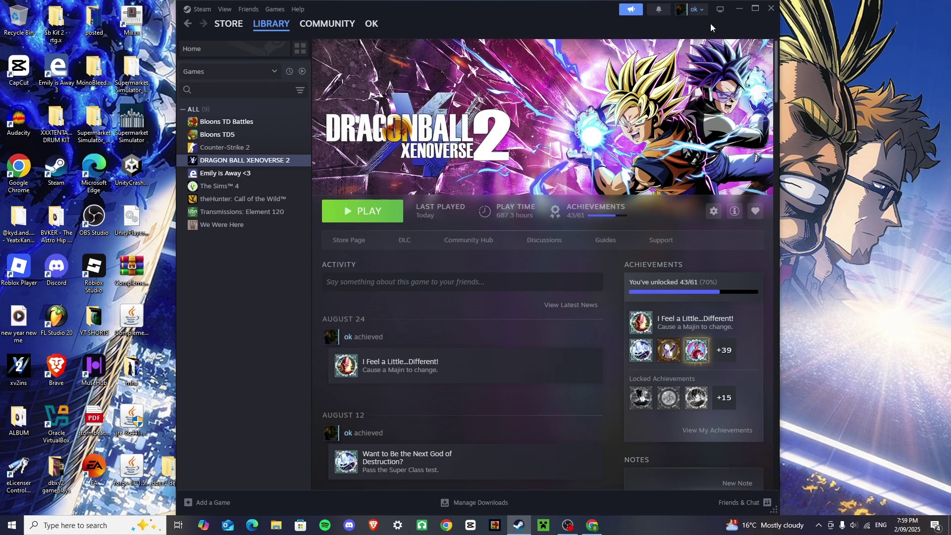
{"action": "left_click", "coordinate": [740, 9]}
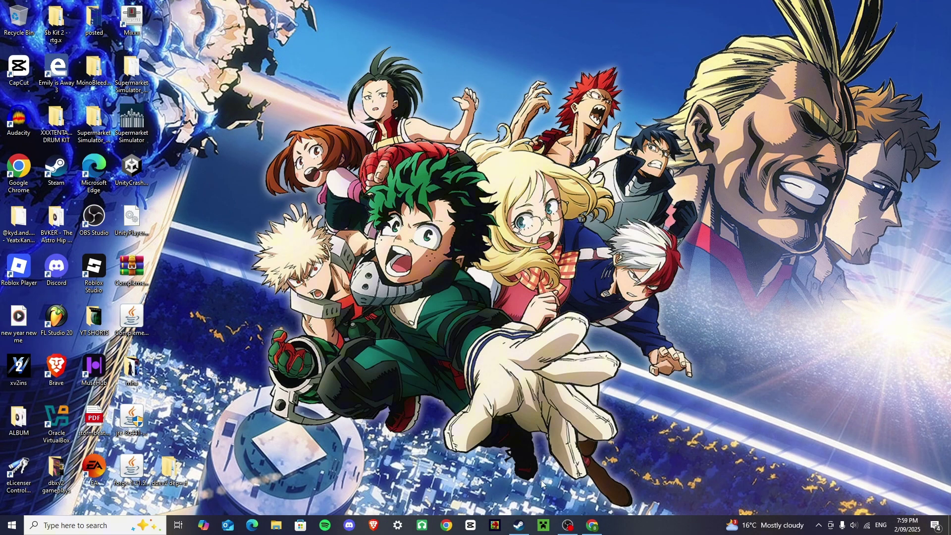
- Switch to SteamDB in the browser, search for Dragon Ball Xenoverse and open the DRAGON BALL XENOVERSE 2 page
{"action": "left_click", "coordinate": [594, 525]}
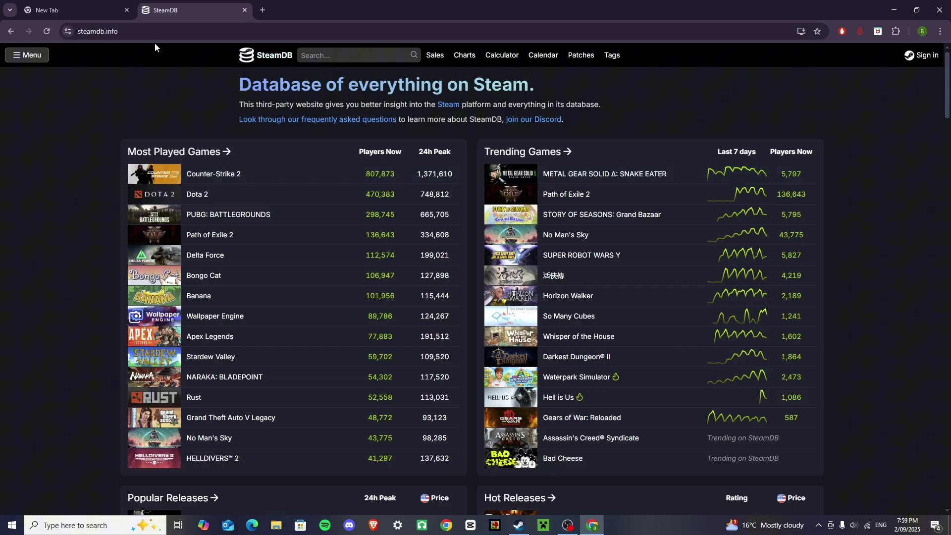
{"action": "left_click", "coordinate": [357, 55]}
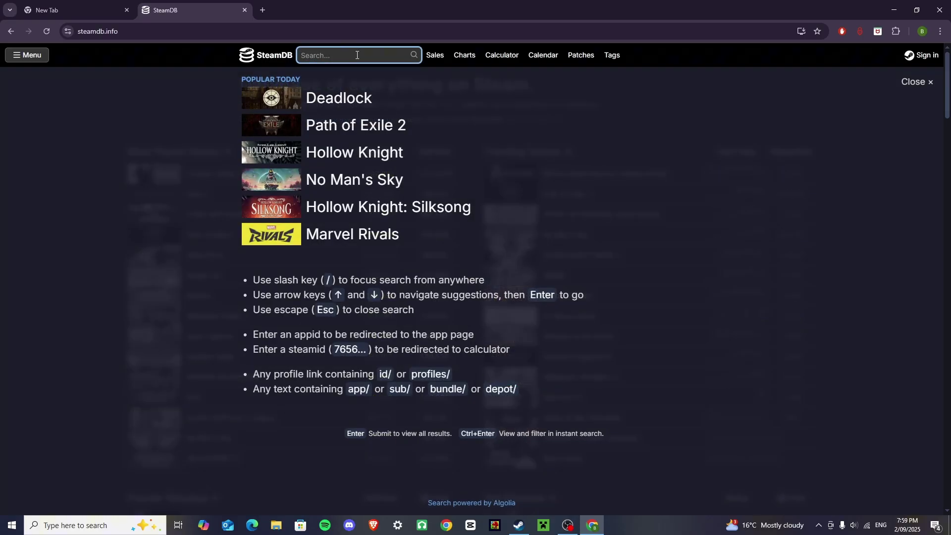
{"action": "type", "text": "dragon ball x"}
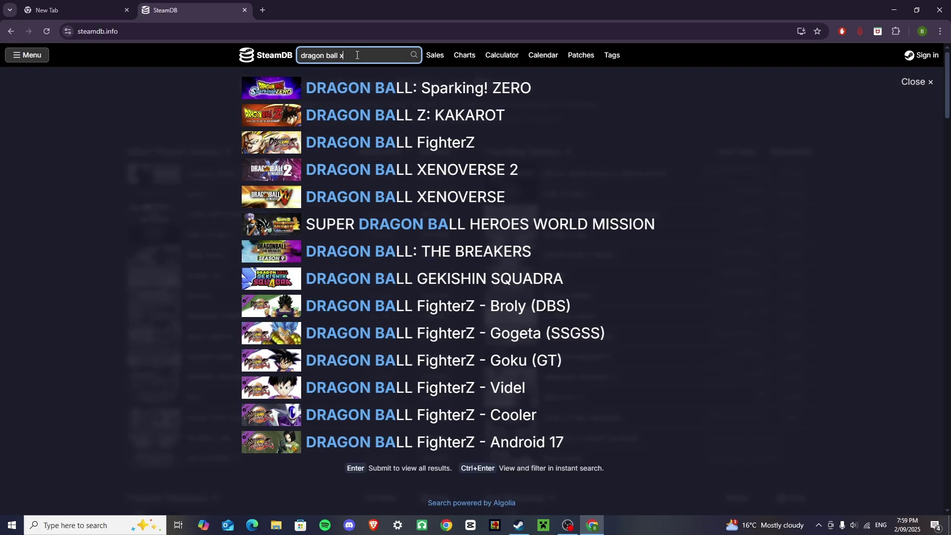
{"action": "type", "text": "enovwe"}
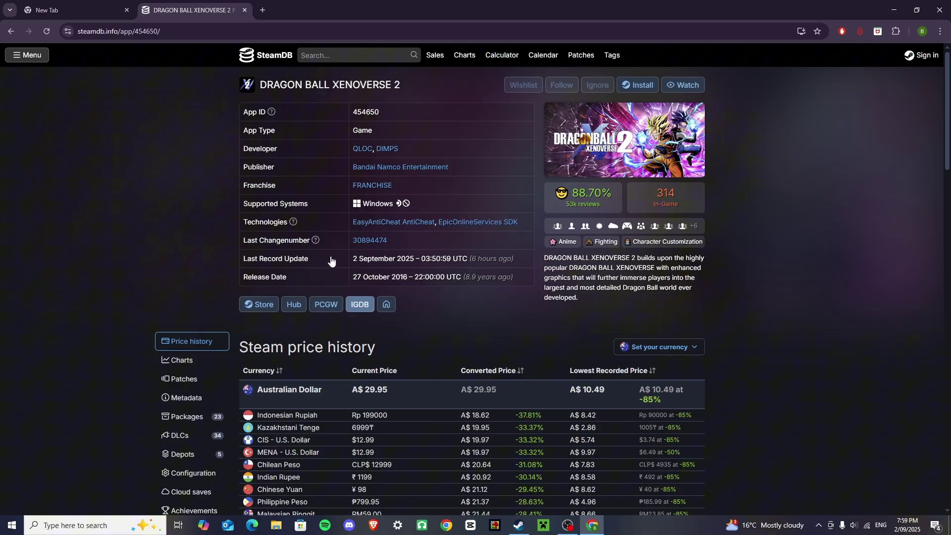
- Open the game's depot list and view the patch details of public build 18888868
{"action": "scroll", "coordinate": [317, 307], "scroll_direction": "down", "scroll_amount": 2}
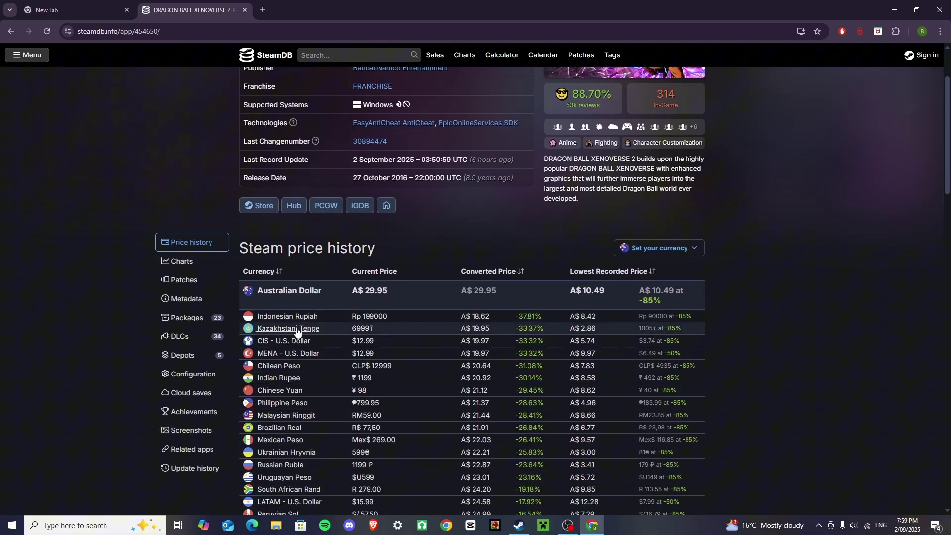
{"action": "left_click", "coordinate": [216, 363]}
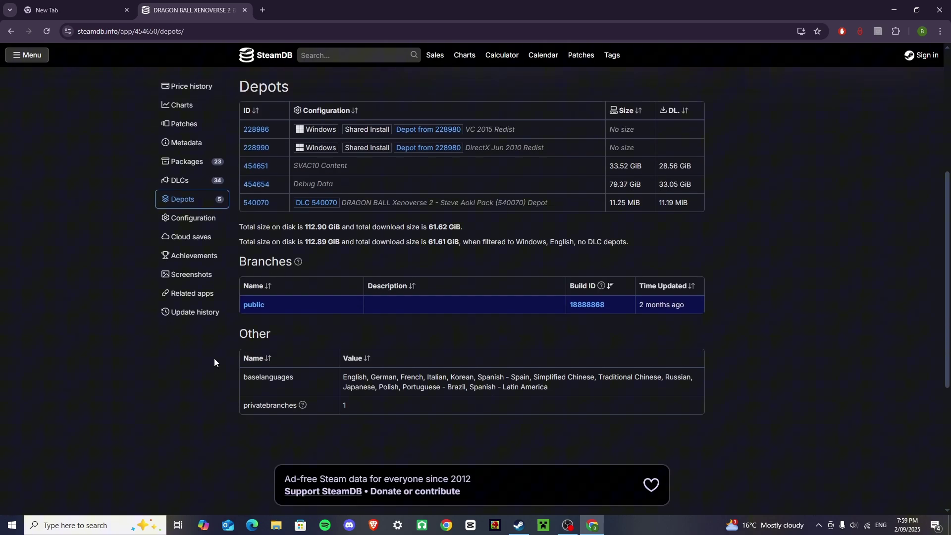
{"action": "left_click", "coordinate": [590, 305]}
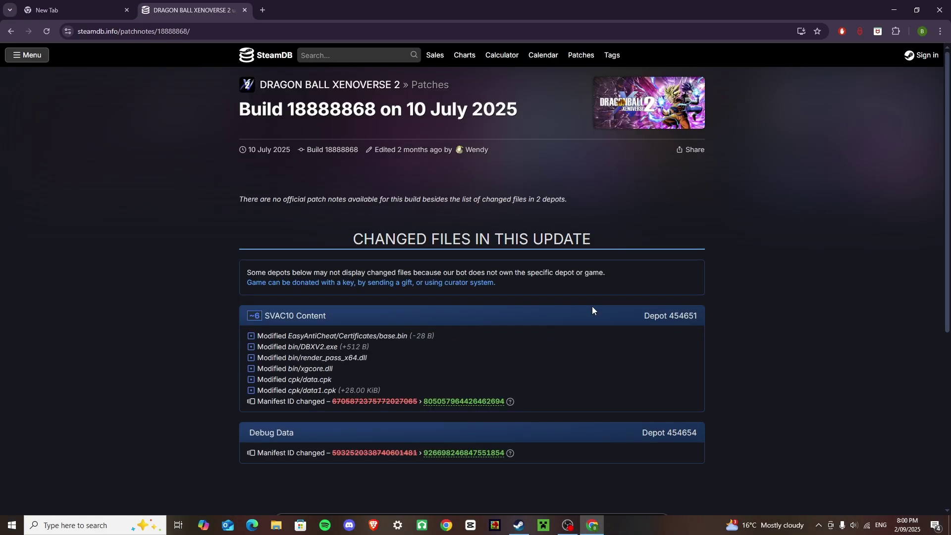
{"action": "scroll", "coordinate": [571, 351], "scroll_direction": "down", "scroll_amount": 2}
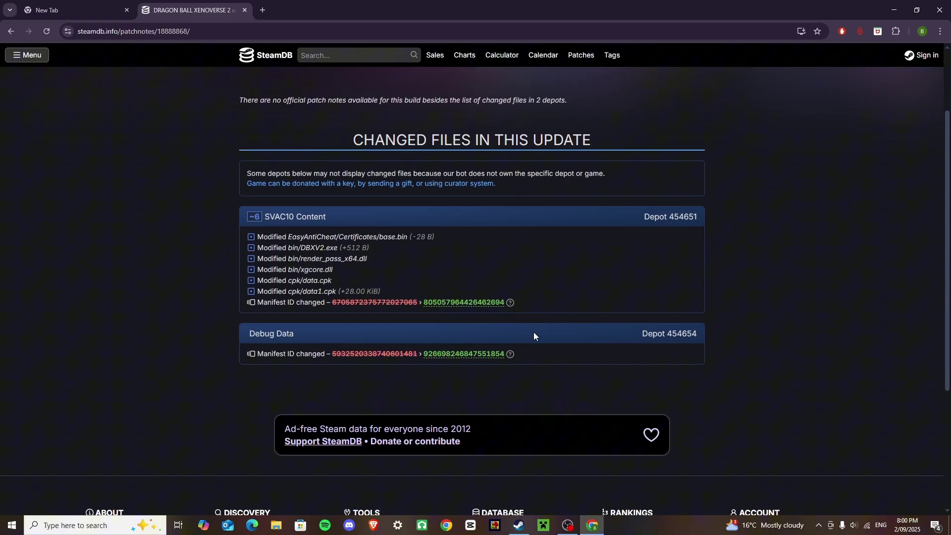
{"action": "left_click", "coordinate": [378, 305]}
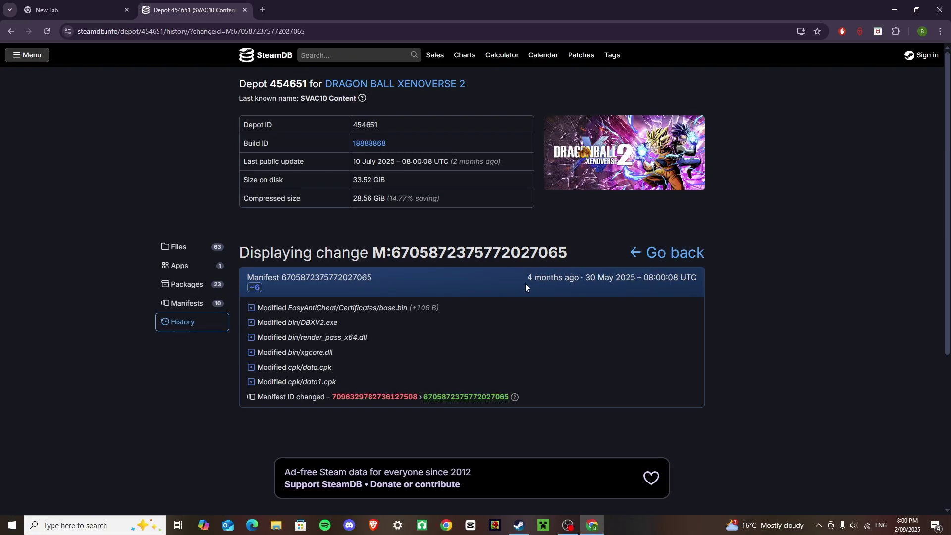
{"action": "left_click", "coordinate": [396, 398]}
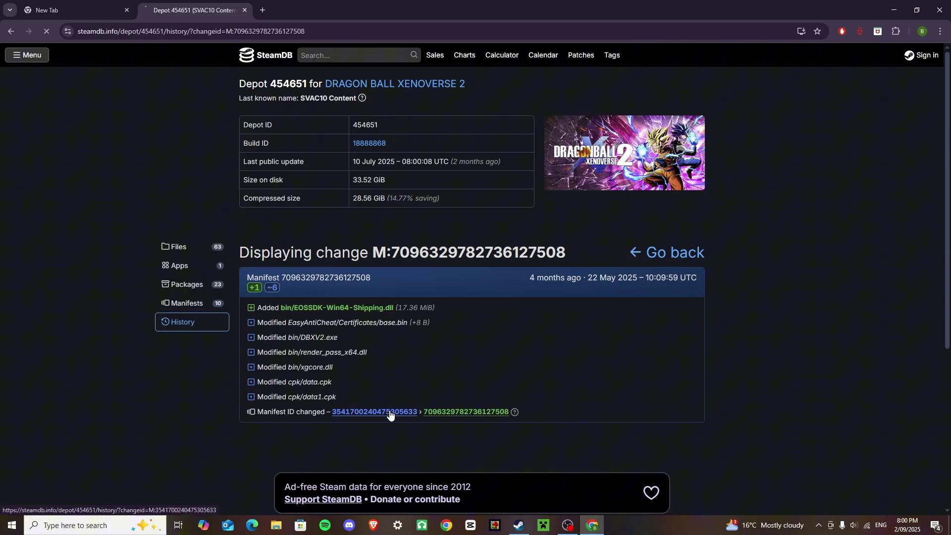
{"action": "scroll", "coordinate": [609, 391], "scroll_direction": "down", "scroll_amount": 2}
{"action": "scroll", "coordinate": [578, 386], "scroll_direction": "down", "scroll_amount": 5}
{"action": "scroll", "coordinate": [715, 385], "scroll_direction": "down", "scroll_amount": 3}
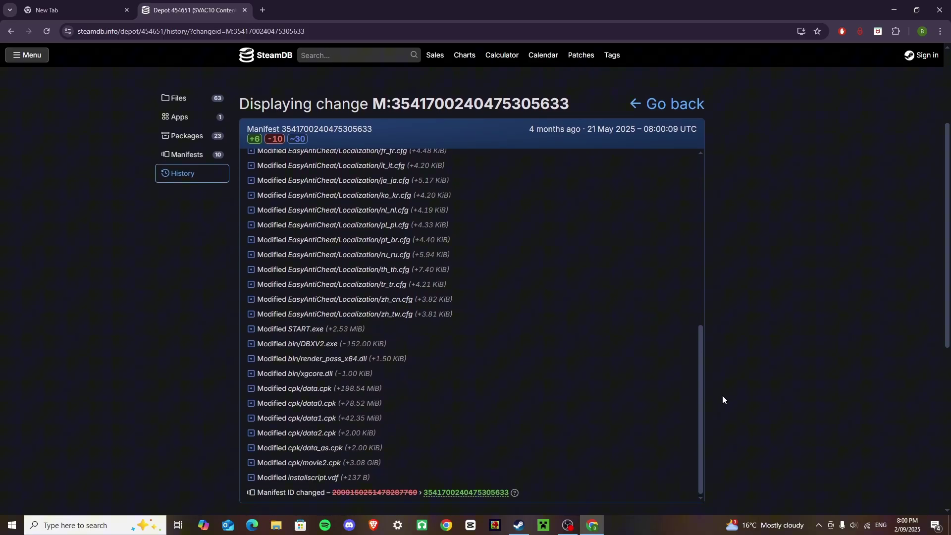
{"action": "scroll", "coordinate": [715, 400], "scroll_direction": "down", "scroll_amount": 3}
{"action": "left_click", "coordinate": [388, 396]}
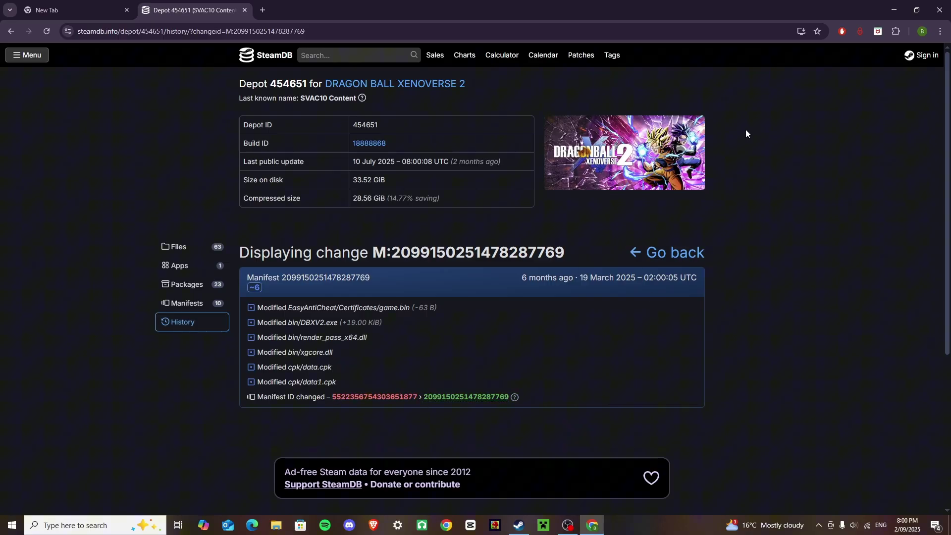
- Minimize the browser and open the Steam console by running steam://open/console
{"action": "left_click", "coordinate": [895, 10]}
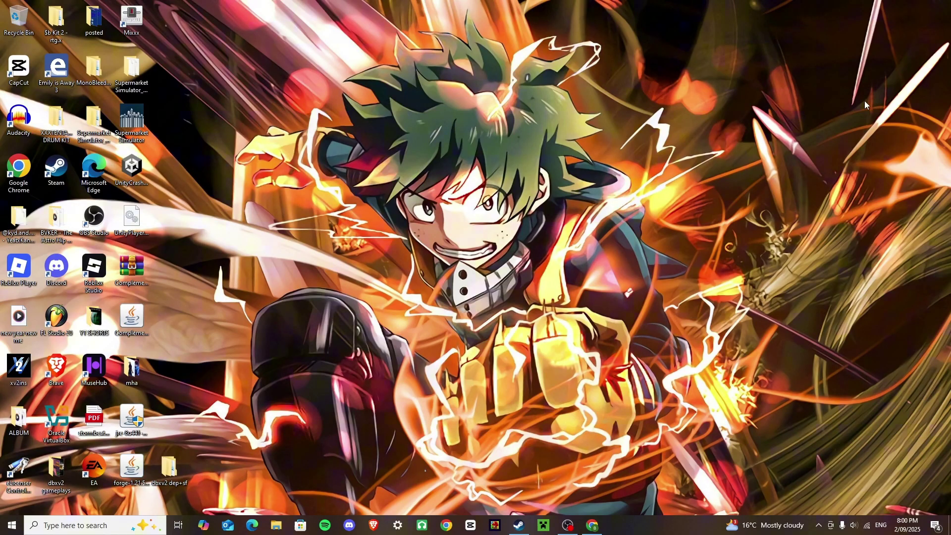
{"action": "key", "text": "super+r"}
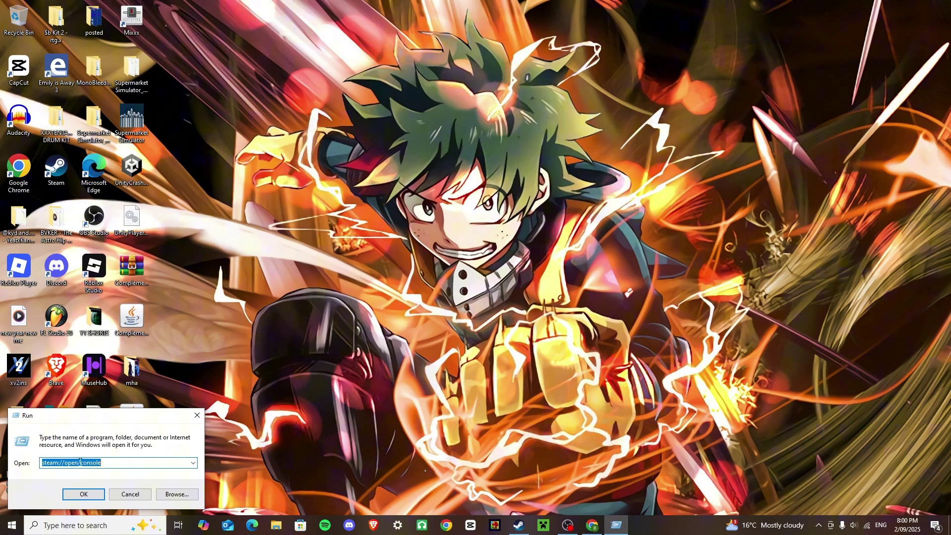
{"action": "left_click", "coordinate": [84, 494]}
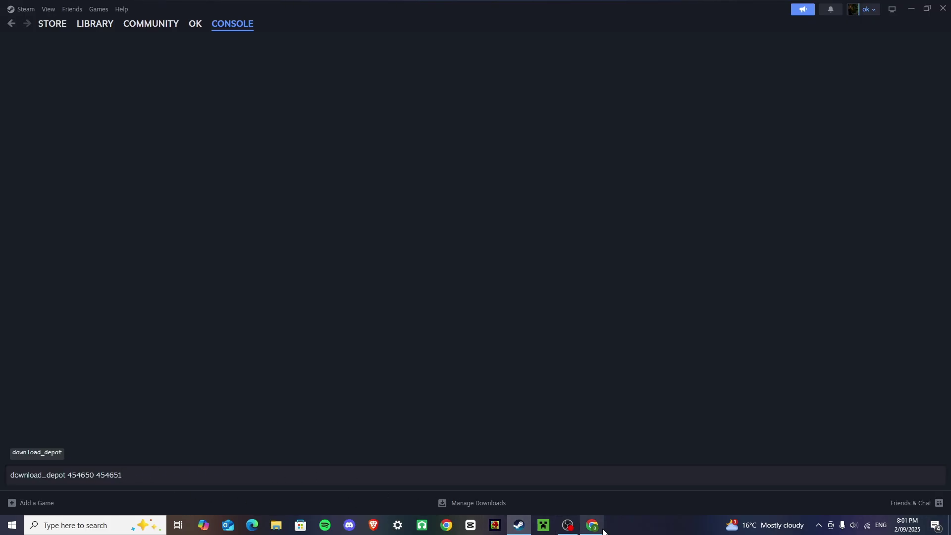
{"action": "left_click", "coordinate": [602, 530]}
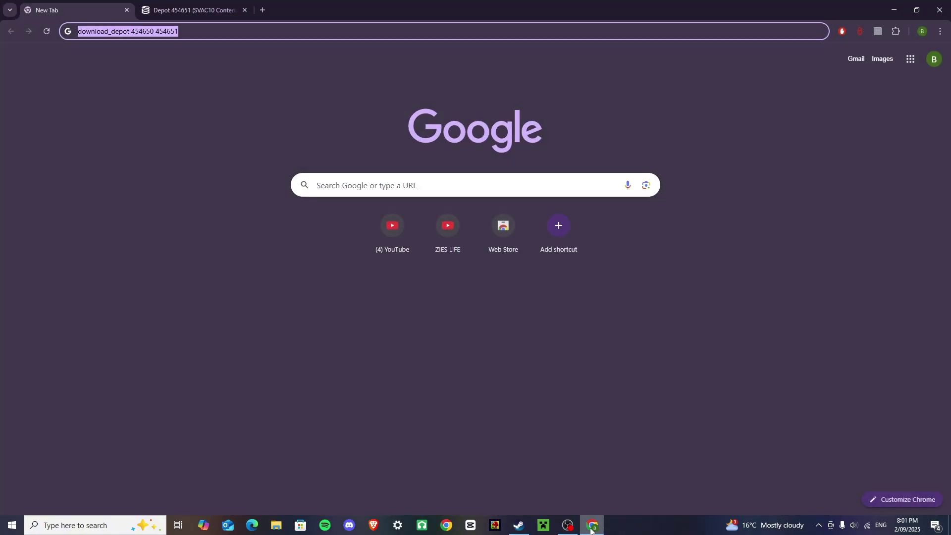
{"action": "left_click", "coordinate": [206, 9]}
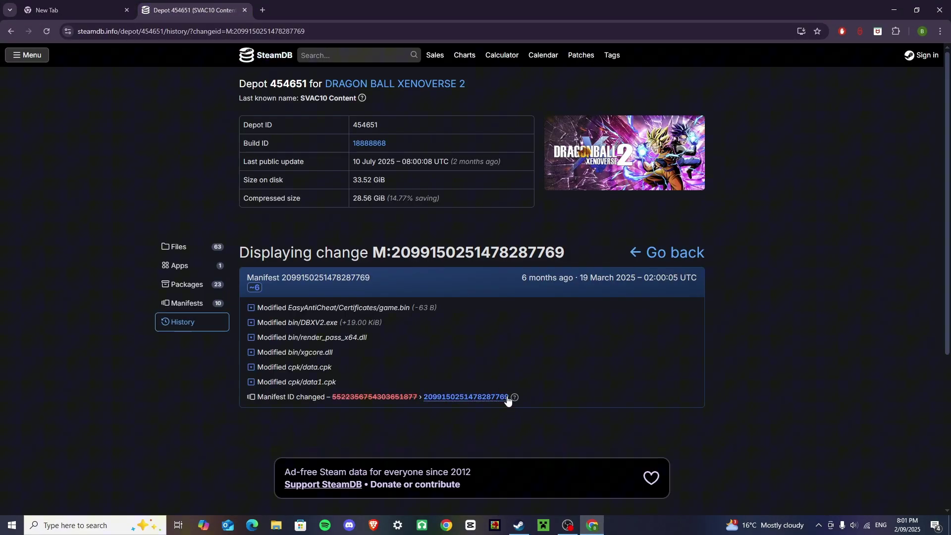
{"action": "left_click_drag", "start_coordinate": [505, 404], "coordinate": [425, 406]}
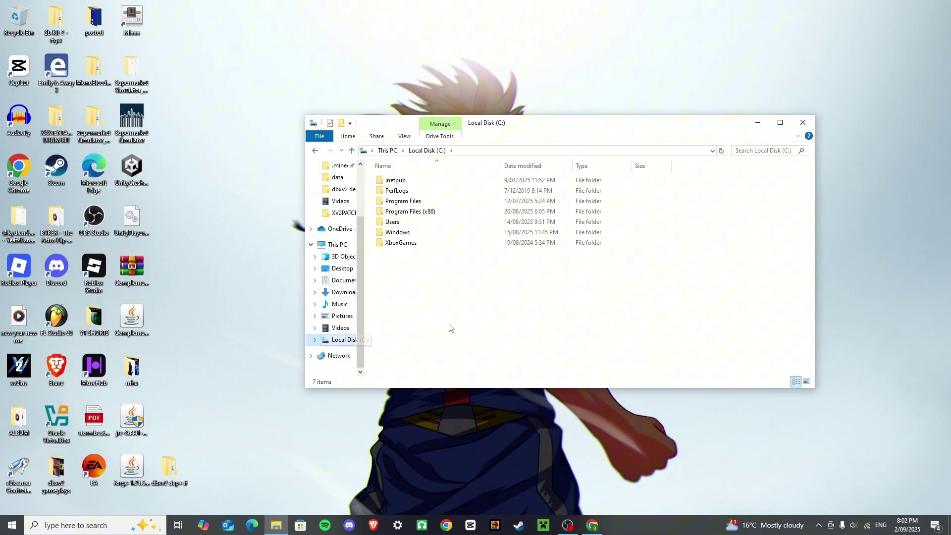
- Open the steamapps folder inside C:\Program Files (x86)\Steam
{"action": "double_click", "coordinate": [468, 213]}
{"action": "scroll", "coordinate": [469, 256], "scroll_direction": "down", "scroll_amount": 4}
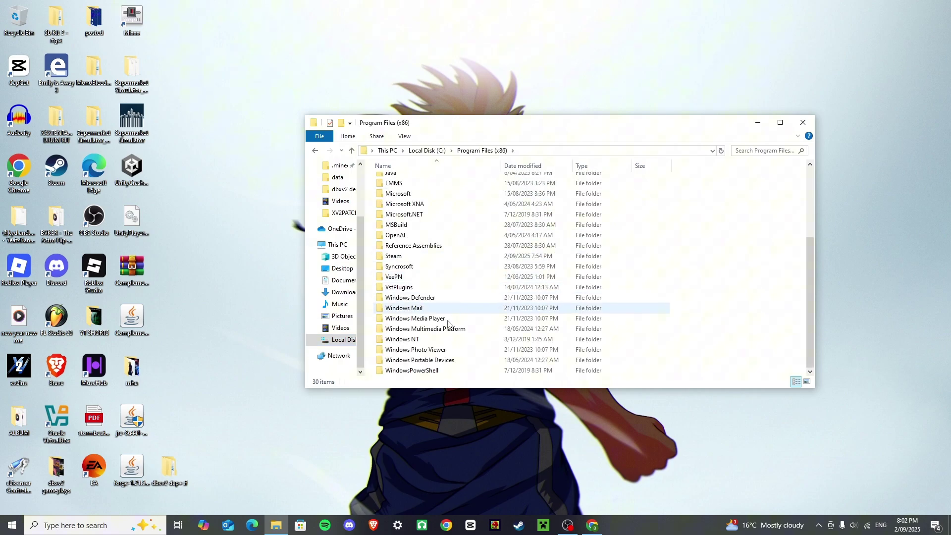
{"action": "left_click", "coordinate": [432, 151]}
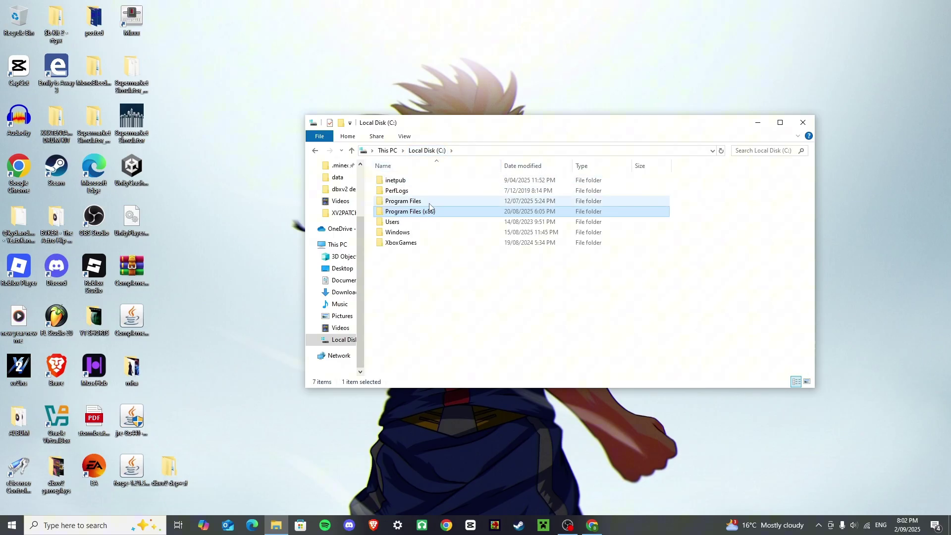
{"action": "double_click", "coordinate": [440, 213]}
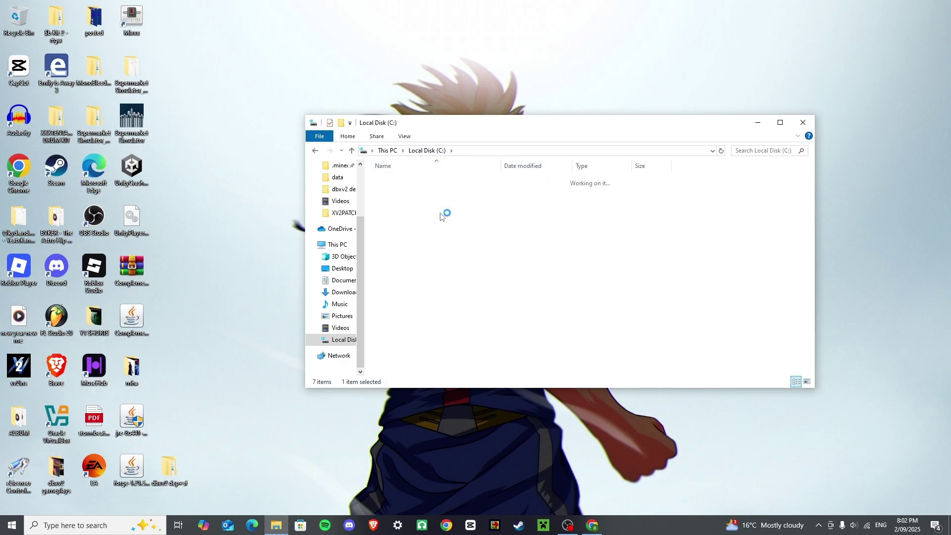
{"action": "scroll", "coordinate": [444, 299], "scroll_direction": "down", "scroll_amount": 4}
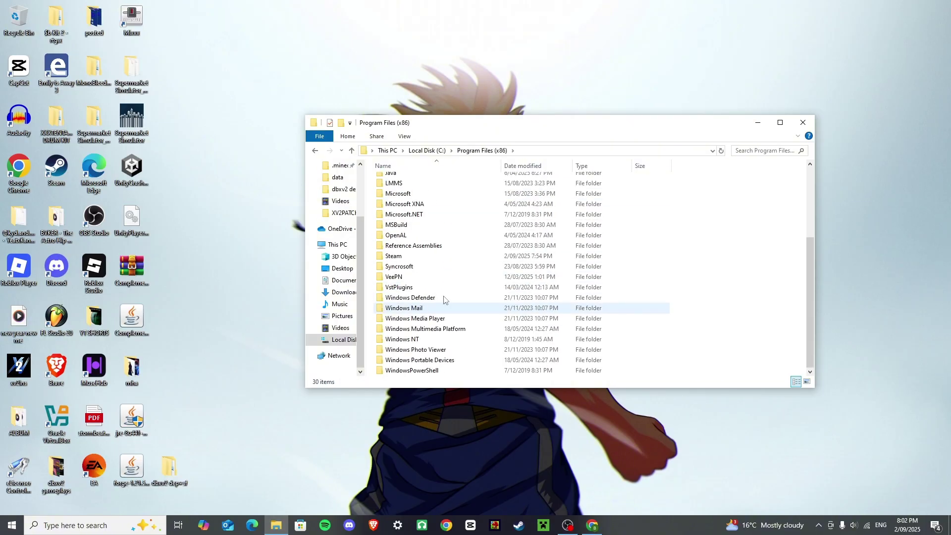
{"action": "double_click", "coordinate": [465, 257]}
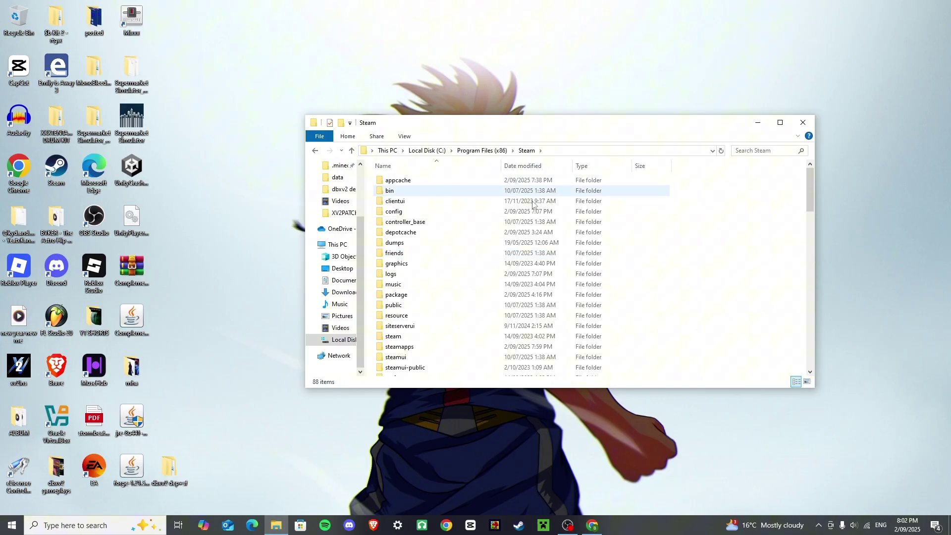
{"action": "scroll", "coordinate": [417, 275], "scroll_direction": "down", "scroll_amount": 4}
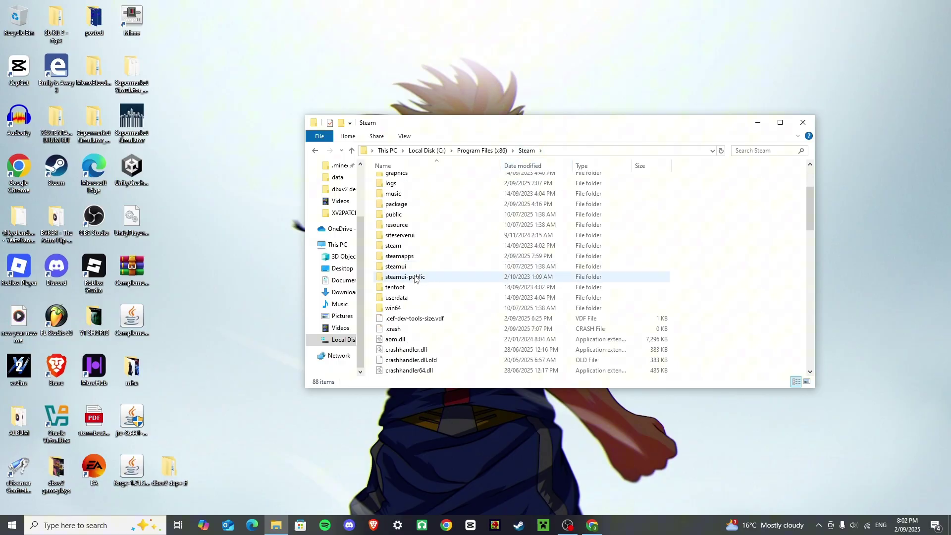
{"action": "double_click", "coordinate": [416, 224]}
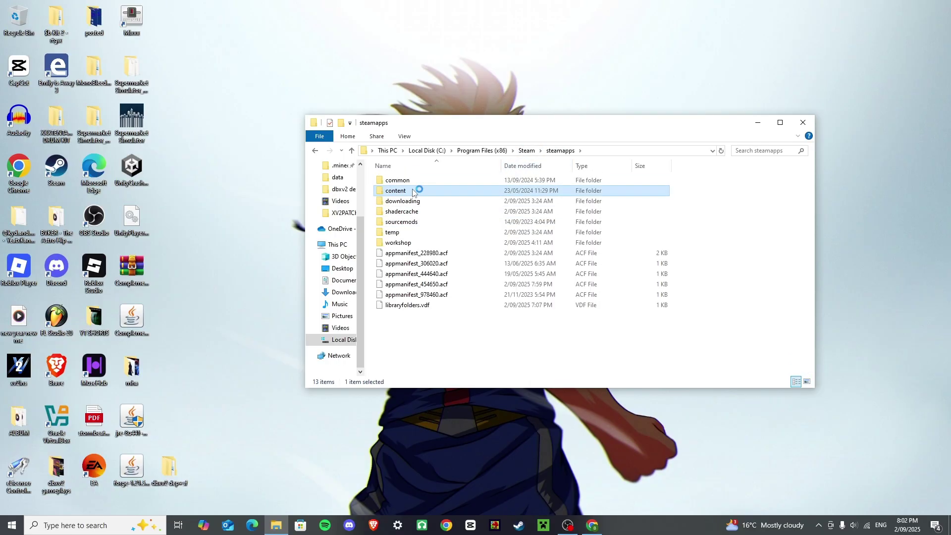
- Open content\app_454650\depot_454651 to reach the downloaded depot files, and move that window clear of the desktop centre
{"action": "double_click", "coordinate": [413, 192]}
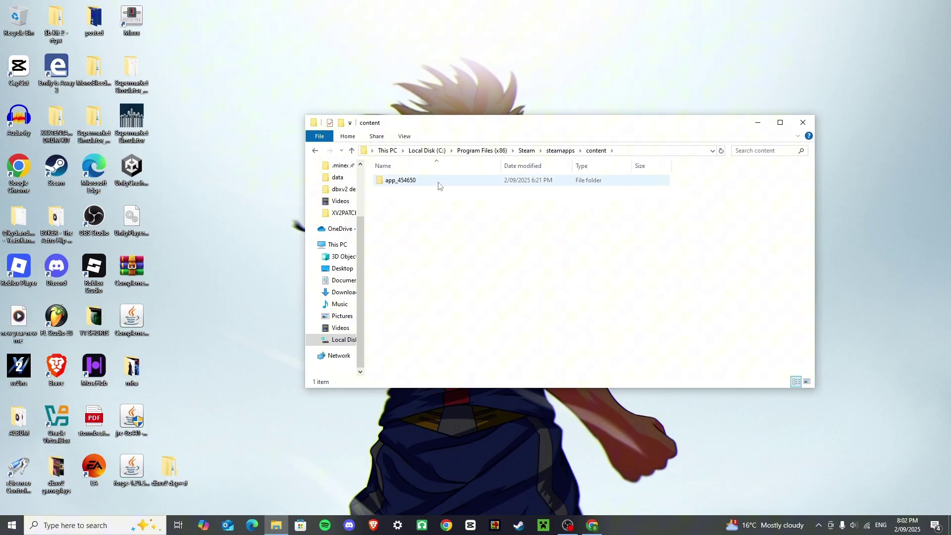
{"action": "mouse_move", "coordinate": [463, 188]}
{"action": "double_click", "coordinate": [433, 181]}
{"action": "left_click", "coordinate": [432, 191]}
{"action": "double_click", "coordinate": [432, 192]}
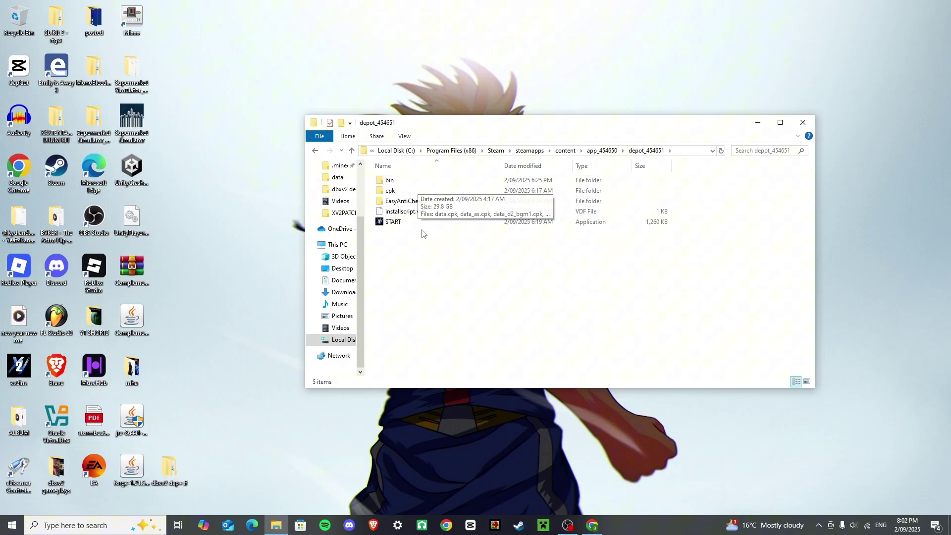
{"action": "left_click_drag", "start_coordinate": [545, 125], "coordinate": [657, 32]}
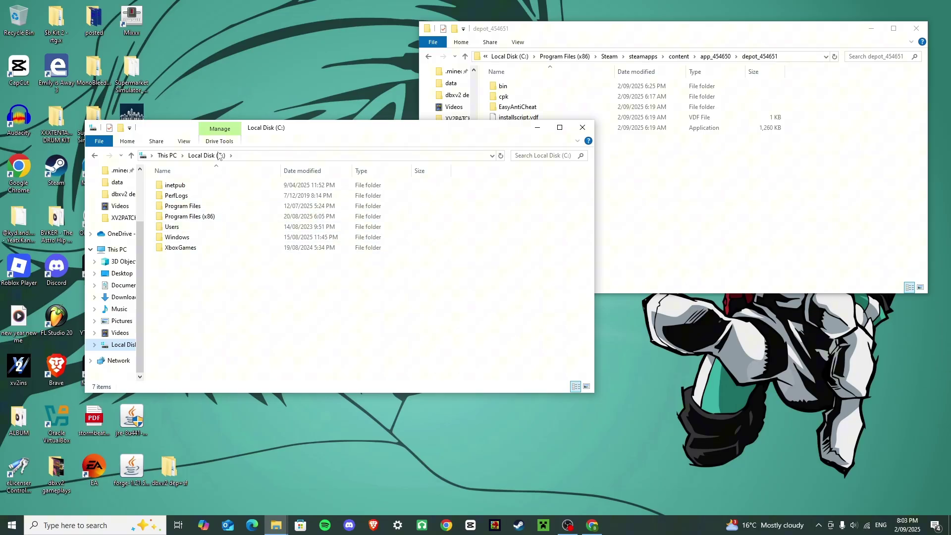
- In a second Explorer window, open the installed game folder Program Files (x86)\Steam\steamapps\common\DB Xenoverse 2 and place it below the depot window
{"action": "double_click", "coordinate": [211, 216]}
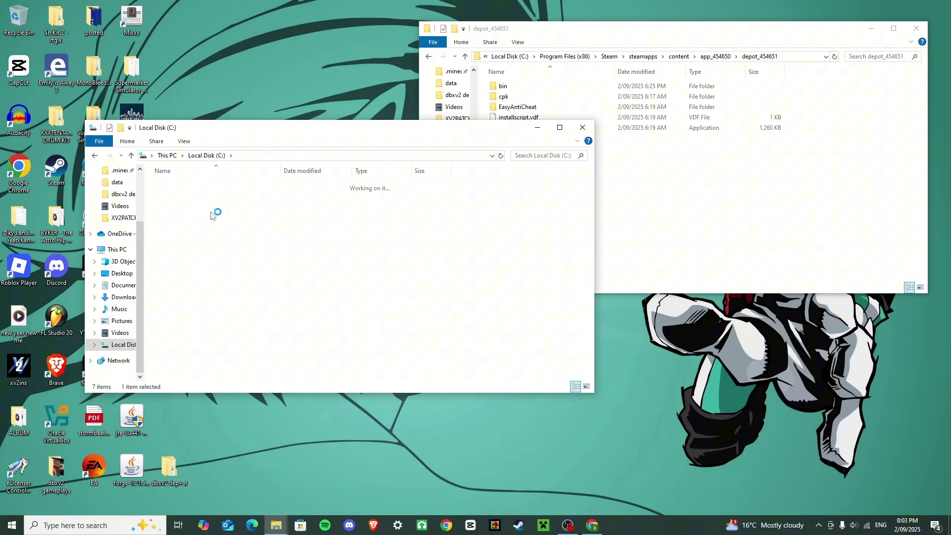
{"action": "scroll", "coordinate": [214, 268], "scroll_direction": "down", "scroll_amount": 3}
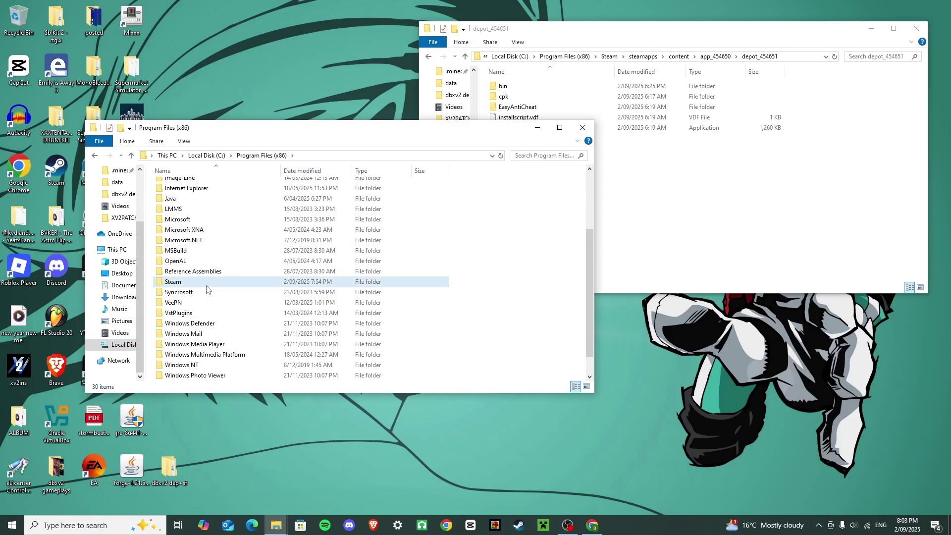
{"action": "double_click", "coordinate": [207, 283]}
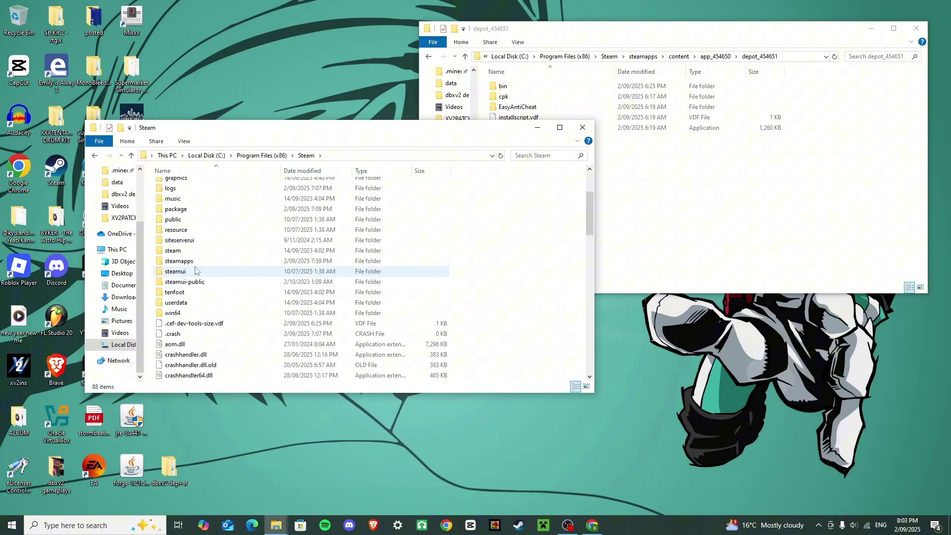
{"action": "double_click", "coordinate": [194, 264]}
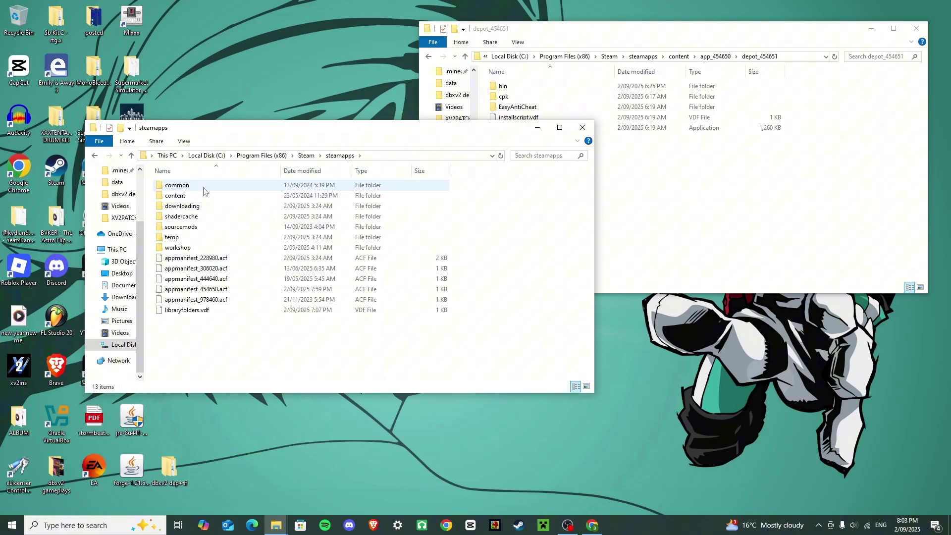
{"action": "double_click", "coordinate": [203, 190]}
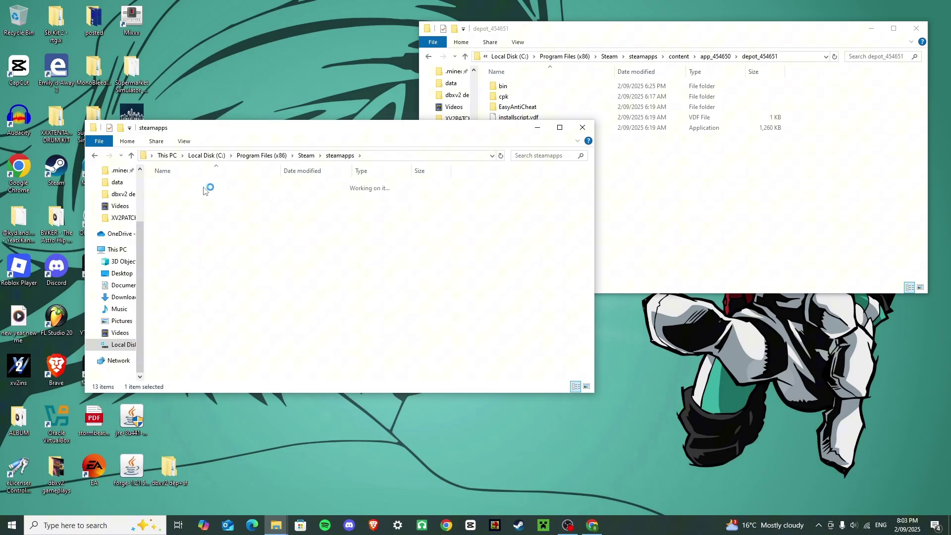
{"action": "double_click", "coordinate": [183, 217]}
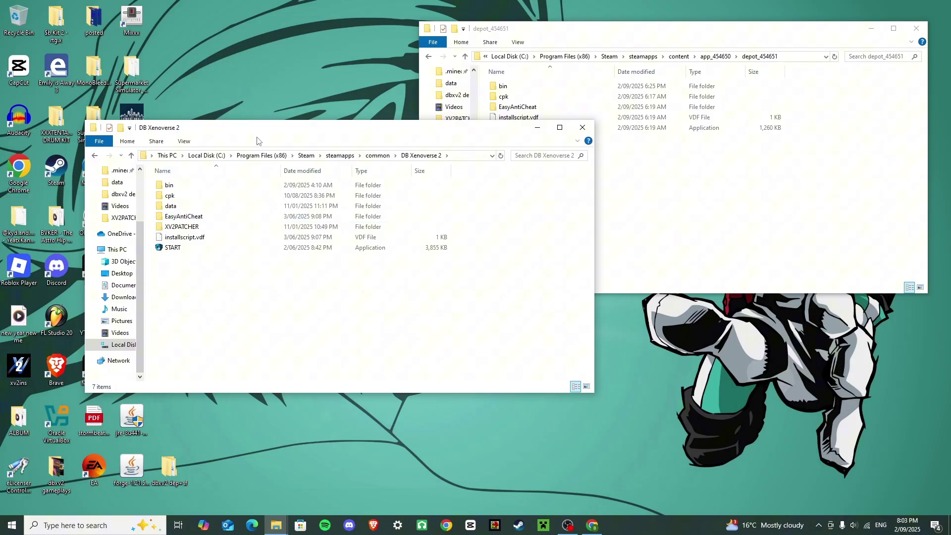
{"action": "left_click_drag", "start_coordinate": [344, 138], "coordinate": [499, 173]}
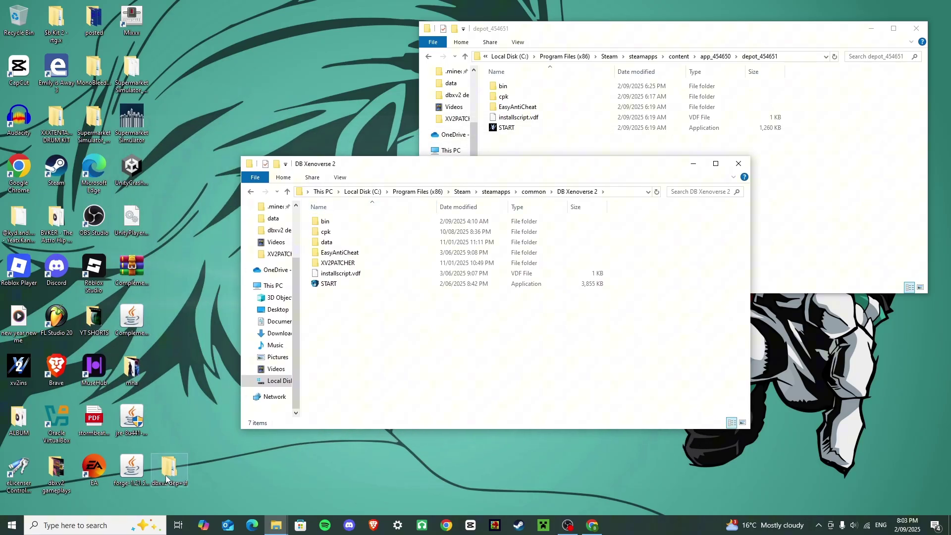
- Open the desktop folder dbxv2 dep+sf and move all DB Xenoverse 2 game files into its new dep subfolder
{"action": "left_click_drag", "start_coordinate": [430, 332], "coordinate": [404, 322]}
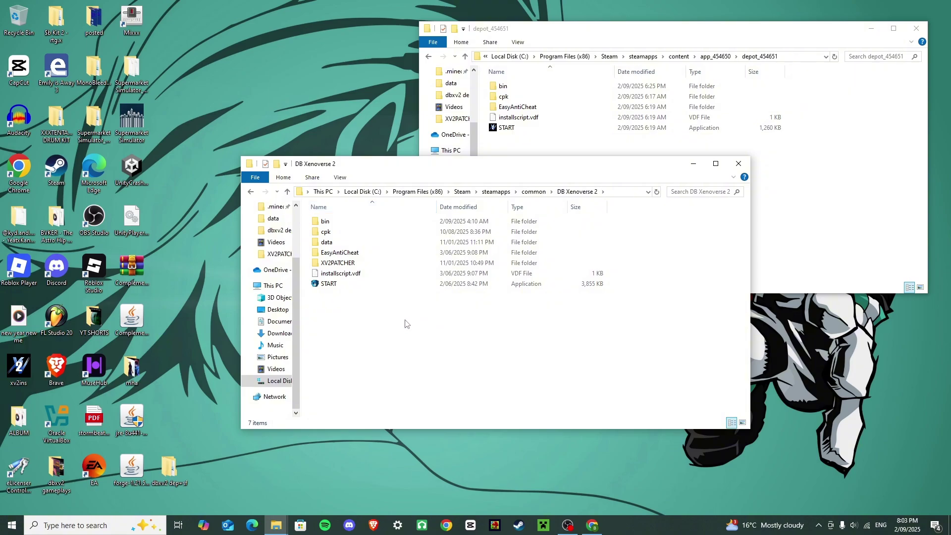
{"action": "double_click", "coordinate": [171, 474]}
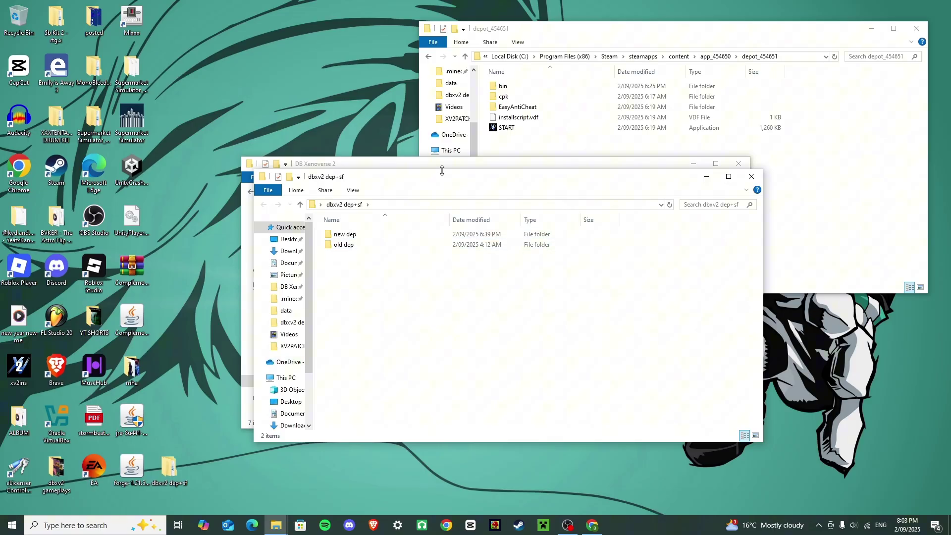
{"action": "left_click_drag", "start_coordinate": [451, 162], "coordinate": [556, 273]}
{"action": "left_click_drag", "start_coordinate": [464, 403], "coordinate": [381, 235]}
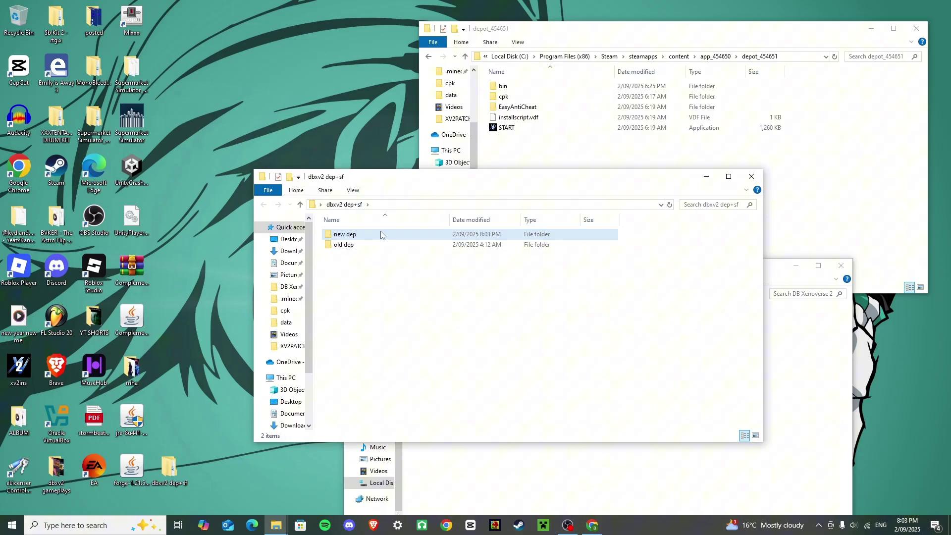
- Check the contents of the new dep backup folder and close the dbxv2 dep+sf window
{"action": "double_click", "coordinate": [382, 235]}
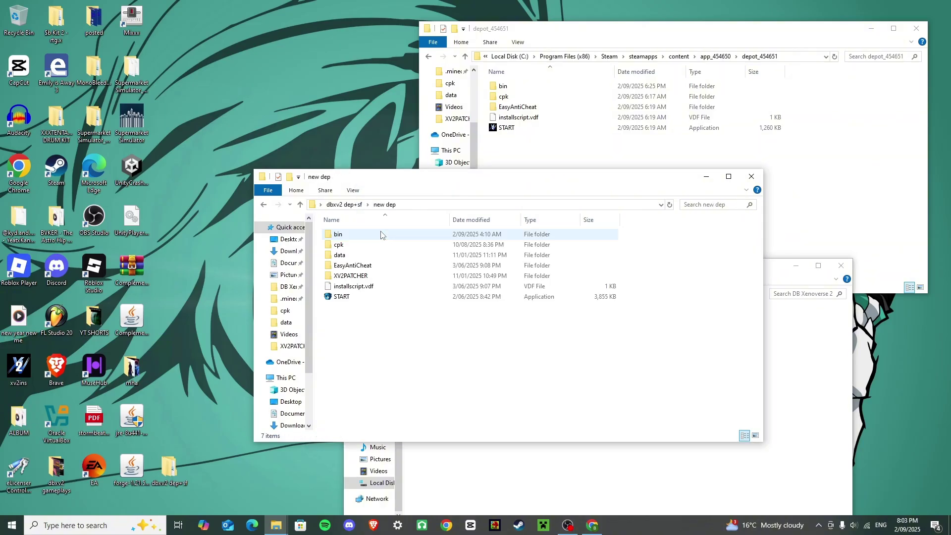
{"action": "left_click", "coordinate": [263, 207]}
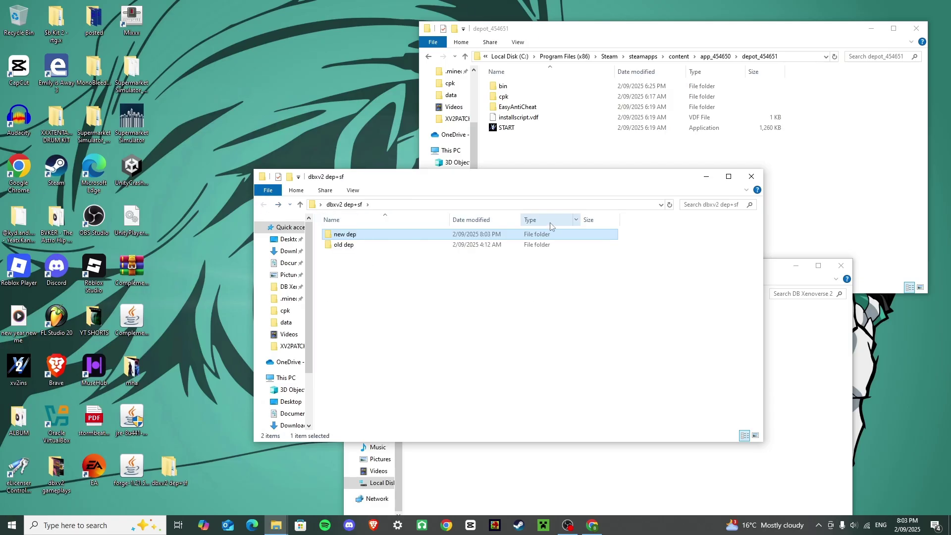
{"action": "left_click", "coordinate": [585, 153]}
{"action": "left_click", "coordinate": [388, 202]}
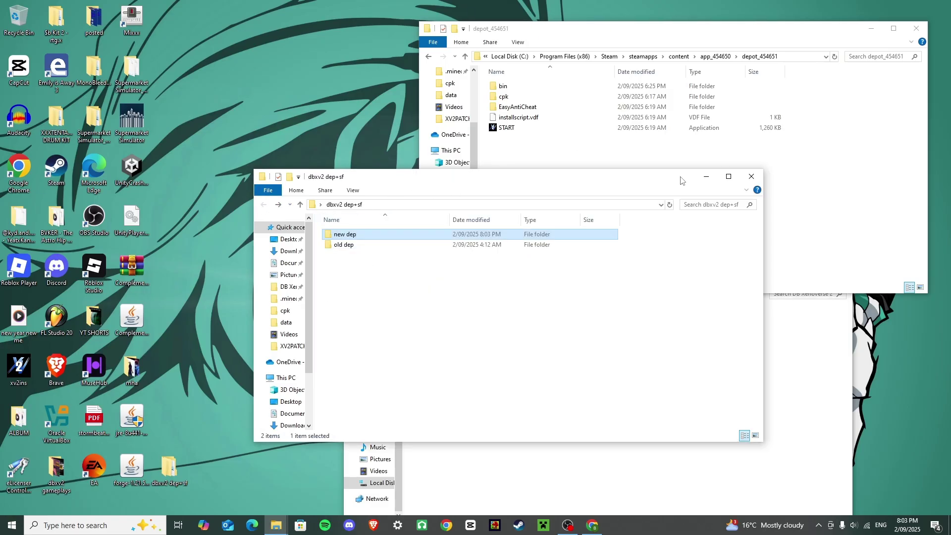
{"action": "left_click", "coordinate": [751, 177]}
- Move all files from the depot_454651 folder into the emptied DB Xenoverse 2 folder
{"action": "left_click", "coordinate": [513, 366]}
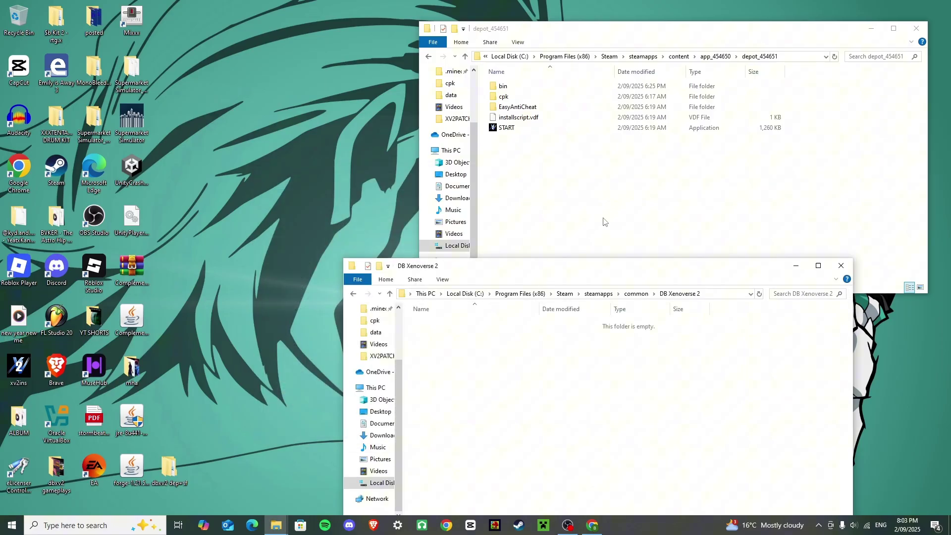
{"action": "left_click_drag", "start_coordinate": [677, 192], "coordinate": [593, 85]}
{"action": "left_click_drag", "start_coordinate": [599, 128], "coordinate": [441, 377]}
{"action": "left_click", "coordinate": [518, 394]}
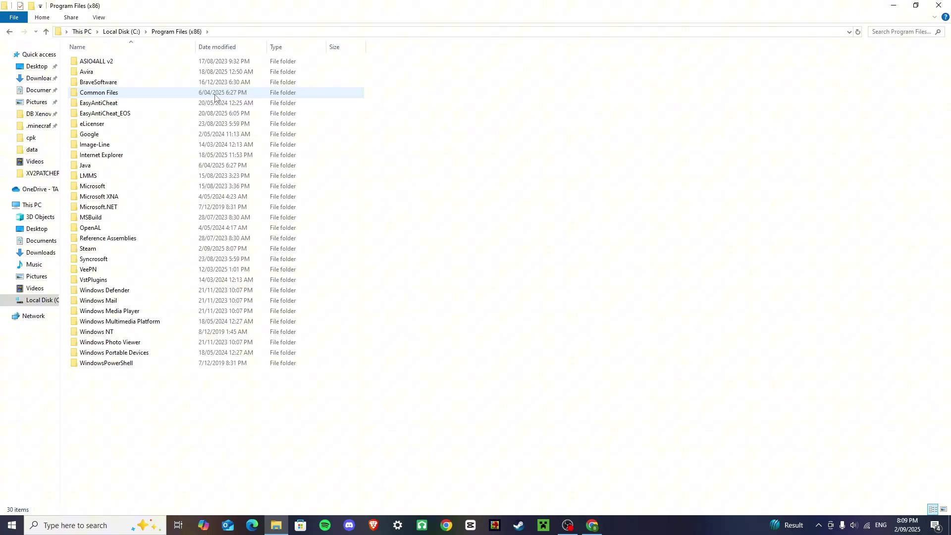
- Open the game's save folder 323470\remote\DBXV21 under the Steam account's userdata folder, and restore the window to a smaller size
{"action": "double_click", "coordinate": [117, 250]}
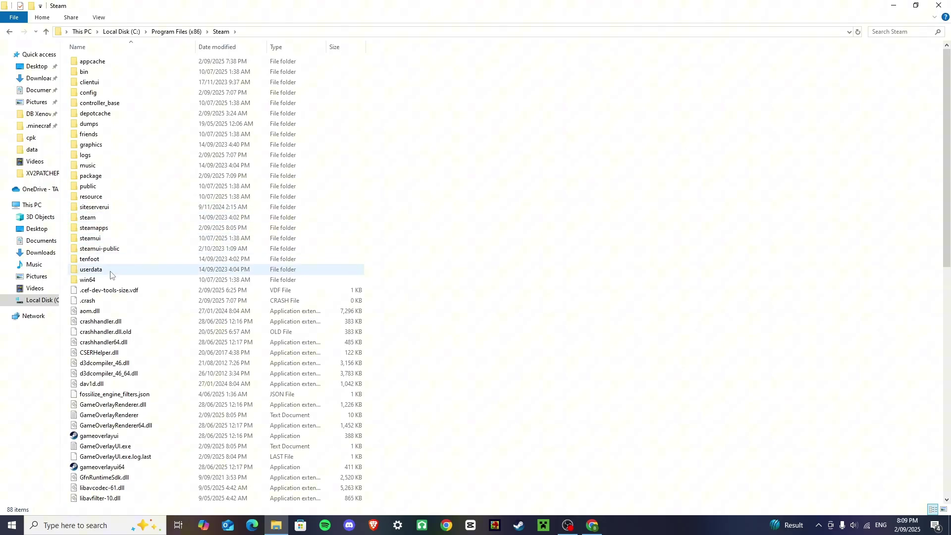
{"action": "double_click", "coordinate": [110, 272]}
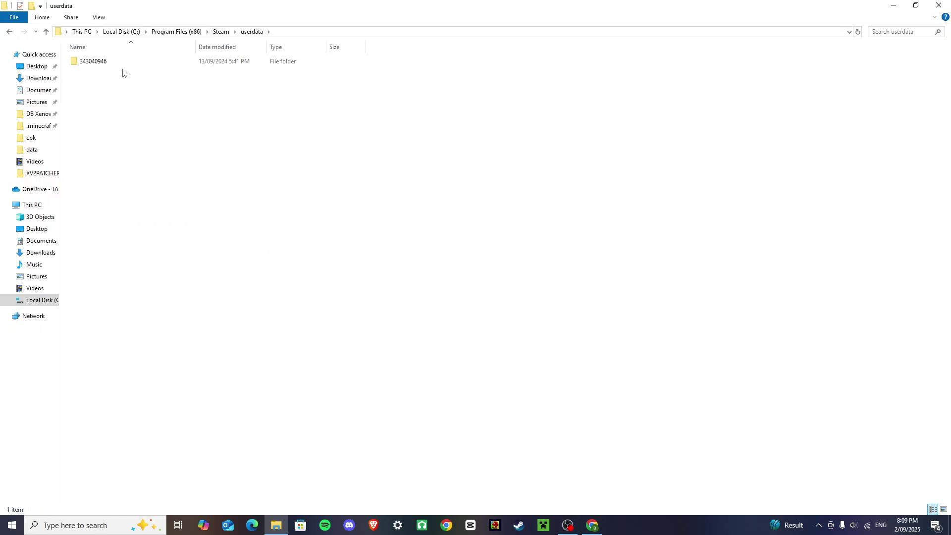
{"action": "double_click", "coordinate": [121, 63]}
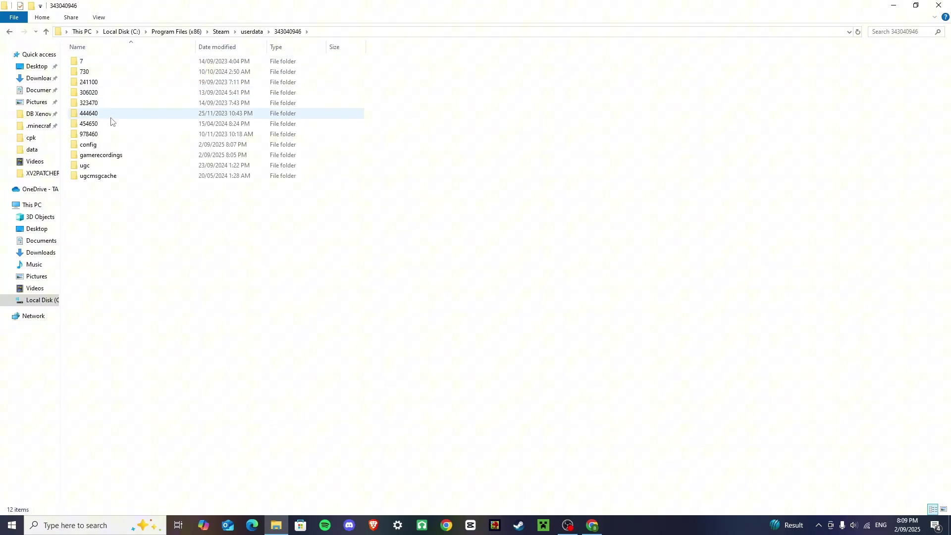
{"action": "left_click", "coordinate": [109, 106]}
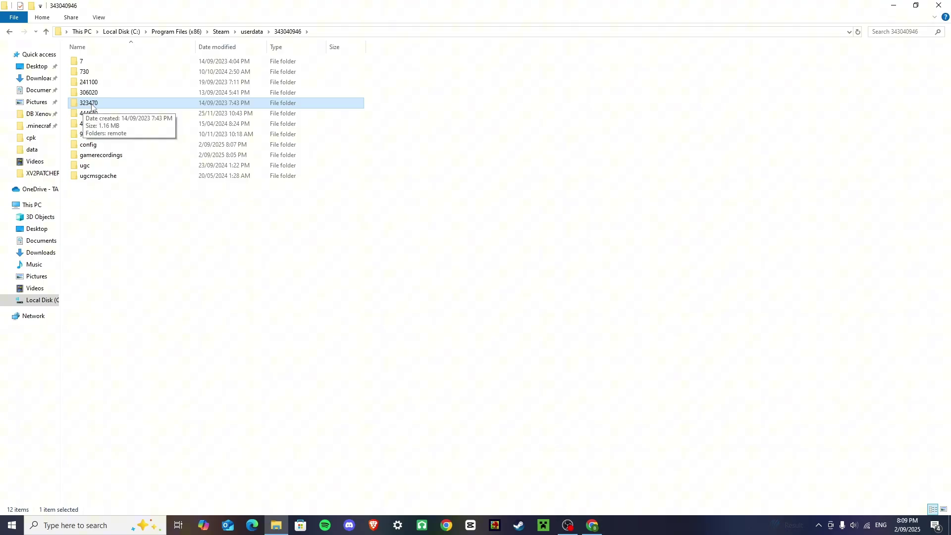
{"action": "double_click", "coordinate": [91, 104]}
{"action": "double_click", "coordinate": [120, 65]}
{"action": "double_click", "coordinate": [117, 73]}
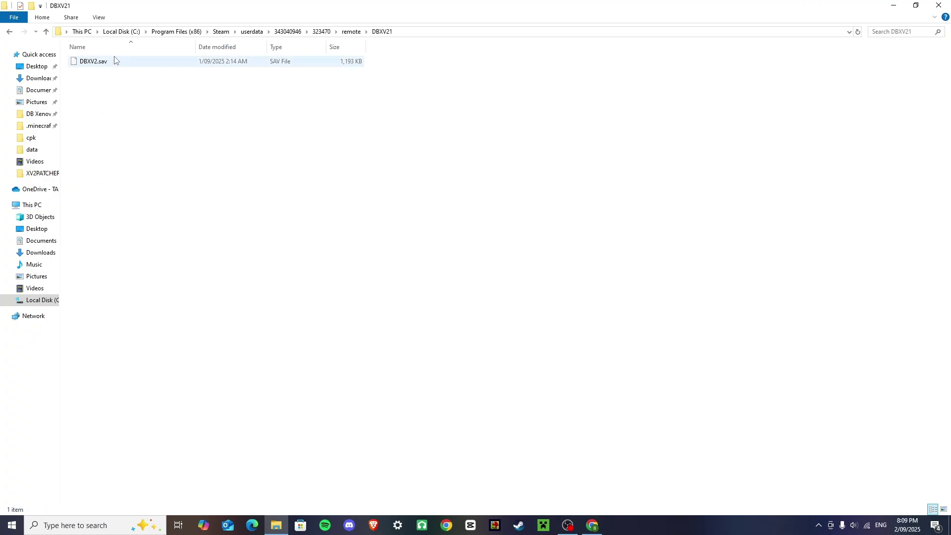
{"action": "left_click_drag", "start_coordinate": [877, 6], "coordinate": [881, 38]}
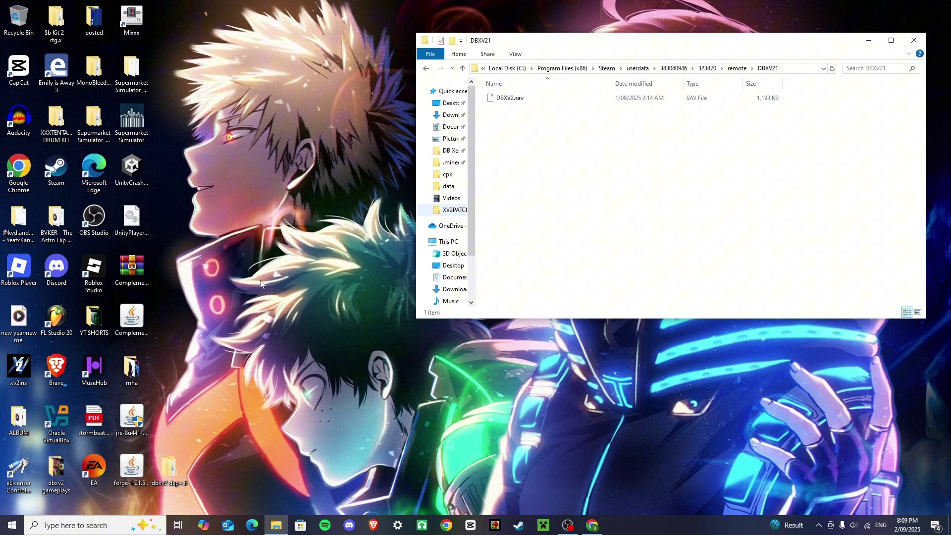
- Create a folder named "new sf" inside the desktop folder dbxv2 dep+sf
{"action": "left_click", "coordinate": [164, 469]}
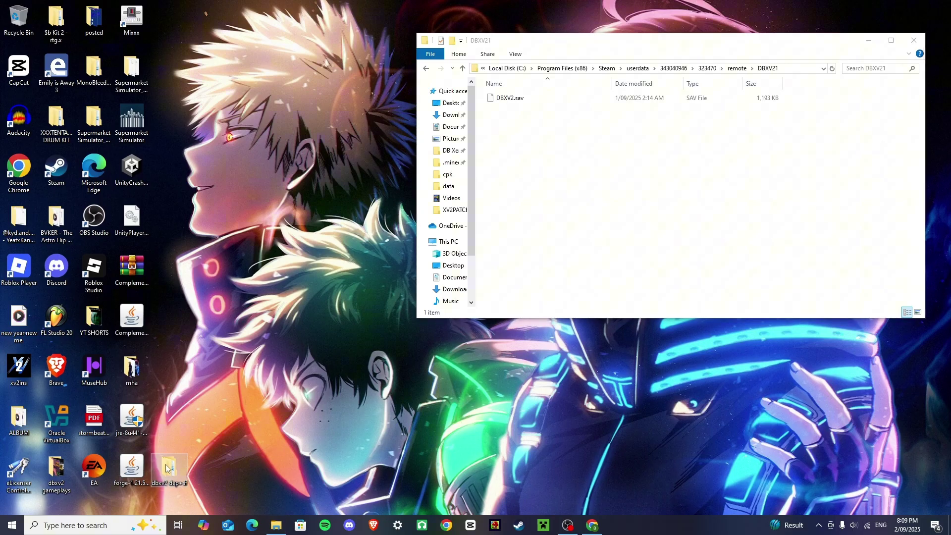
{"action": "double_click", "coordinate": [170, 465]}
{"action": "key", "text": "ctrl+shift+n"}
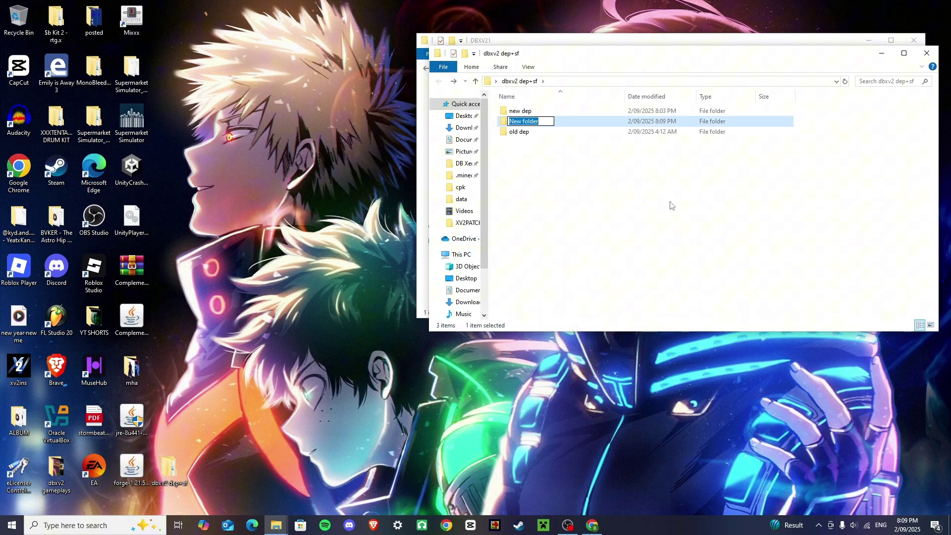
{"action": "type", "text": "new sf"}
{"action": "key", "text": "Return"}
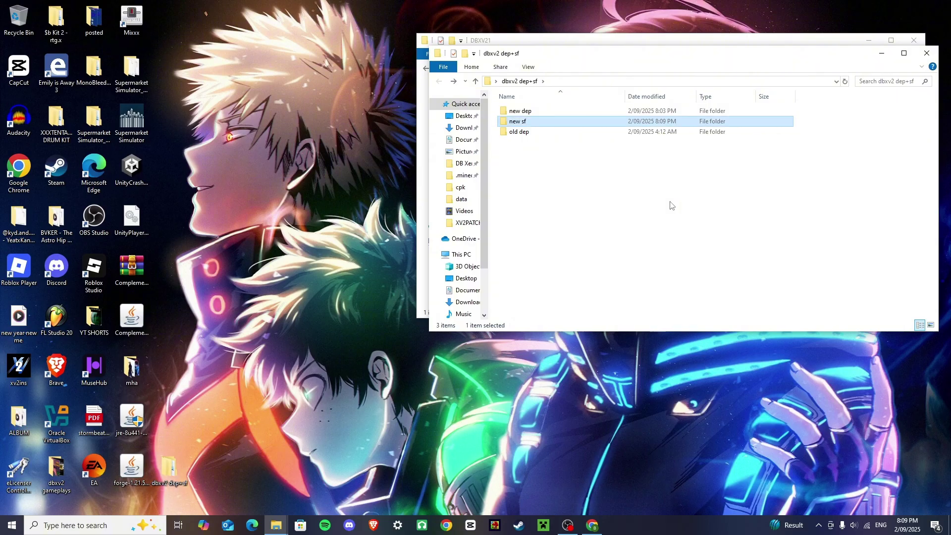
- Move the save file DBXV2.sav from the DBXV21 folder into the new sf folder
{"action": "left_click", "coordinate": [663, 43]}
{"action": "left_click_drag", "start_coordinate": [631, 47], "coordinate": [618, 219]}
{"action": "left_click", "coordinate": [554, 270]}
{"action": "left_click_drag", "start_coordinate": [554, 269], "coordinate": [575, 127]}
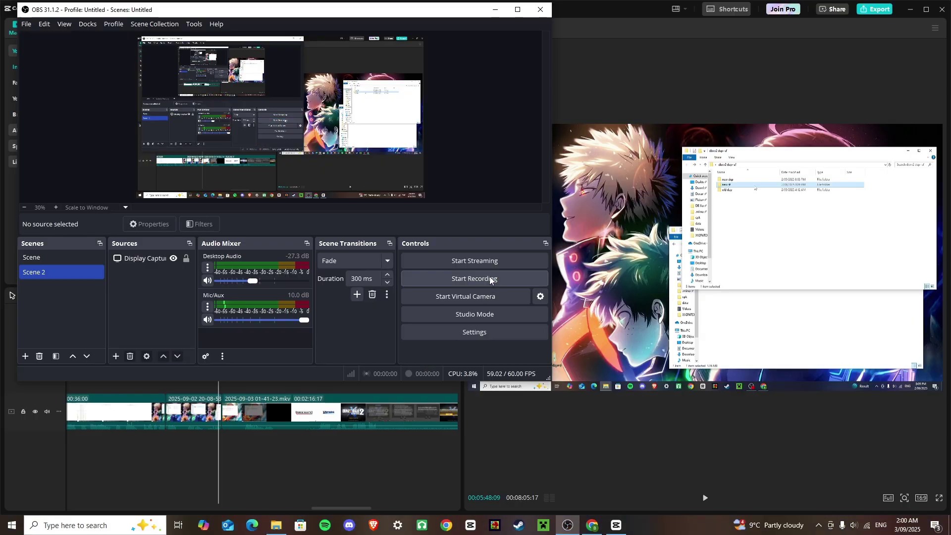
{"action": "left_click", "coordinate": [490, 276]}
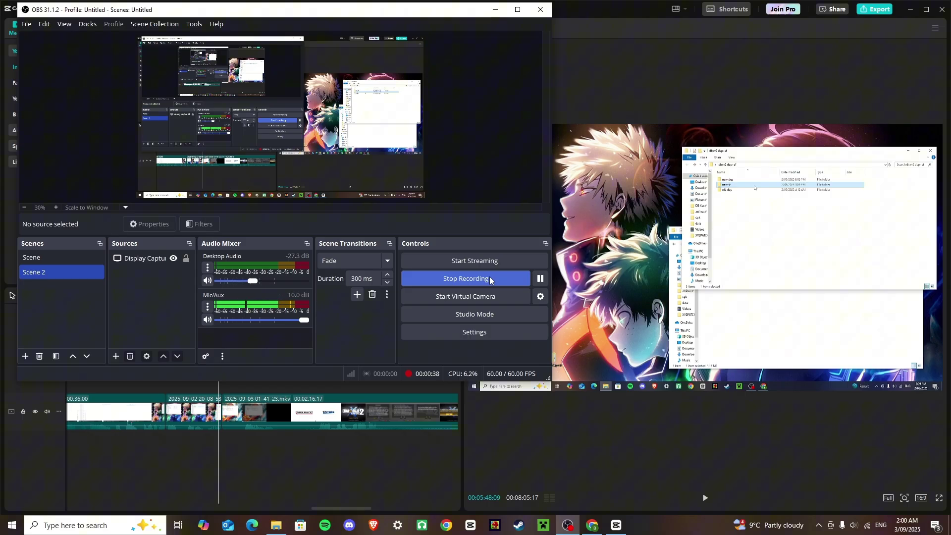
{"action": "left_click", "coordinate": [489, 277]}
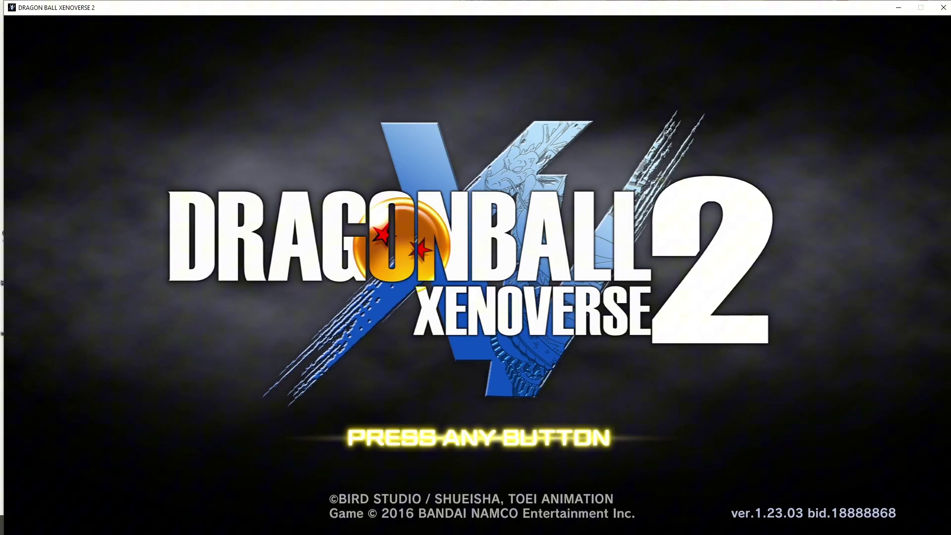
- Proceed from the DRAGON BALL XENOVERSE 2 title screen, page through the 18-page user agreement and accept it
{"action": "key", "text": "Return"}
{"action": "key", "text": "Right"}
{"action": "key", "text": "Return"}
{"action": "key", "text": "Right"}
{"action": "key", "text": "Right"}
{"action": "key", "text": "Right"}
{"action": "key", "text": "Right"}
{"action": "key", "text": "Right"}
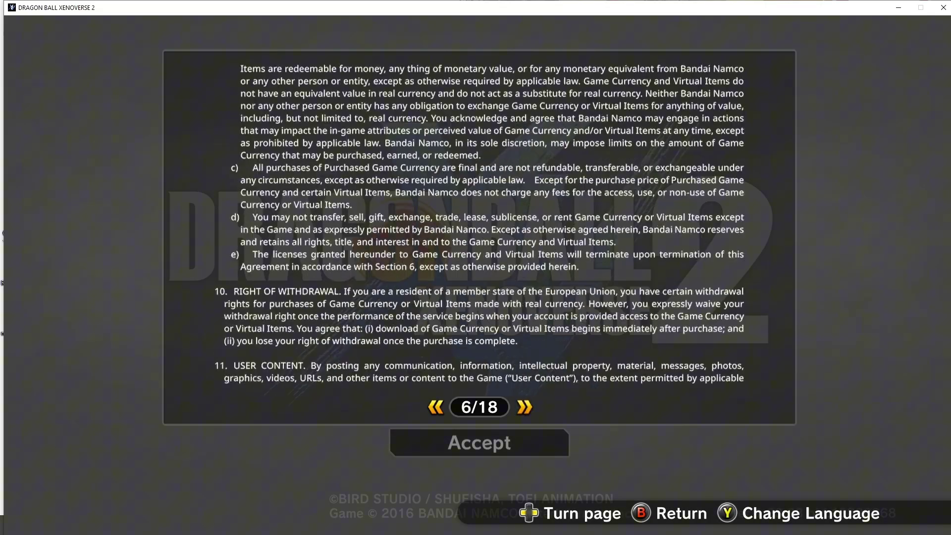
{"action": "key", "text": "Right"}
{"action": "key", "text": "Right"}
{"action": "key", "text": "Right"}
{"action": "key", "text": "Right"}
{"action": "key", "text": "Right"}
{"action": "key", "text": "Right"}
{"action": "key", "text": "Right"}
{"action": "key", "text": "Right"}
{"action": "key", "text": "Right"}
{"action": "key", "text": "Right"}
{"action": "key", "text": "Right"}
{"action": "key", "text": "Right"}
{"action": "key", "text": "Return"}
- Page through the second, 11-page legal document to its last page and accept it
{"action": "key", "text": "Right"}
{"action": "key", "text": "Right"}
{"action": "key", "text": "Right"}
{"action": "key", "text": "Right"}
{"action": "key", "text": "Right"}
{"action": "key", "text": "Right"}
{"action": "key", "text": "Right"}
{"action": "key", "text": "Right"}
{"action": "key", "text": "Right"}
{"action": "key", "text": "Right"}
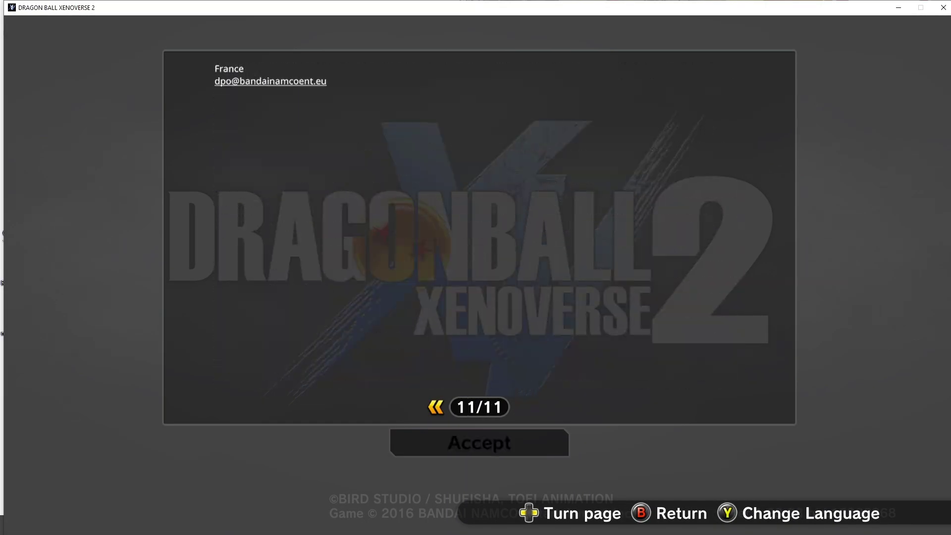
{"action": "key", "text": "Return"}
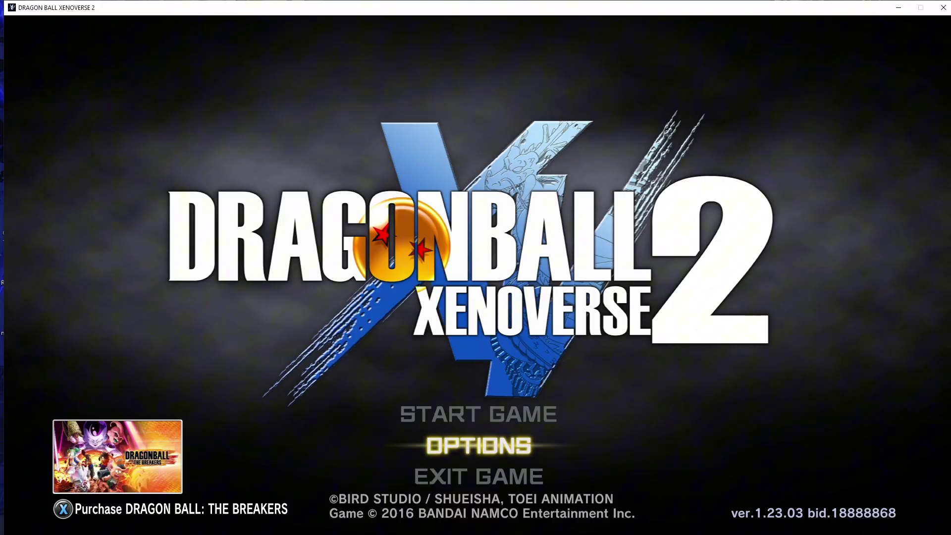
- Exit the game from the title menu and confirm quitting
{"action": "key", "text": "Down"}
{"action": "key", "text": "Return"}
{"action": "key", "text": "Return"}
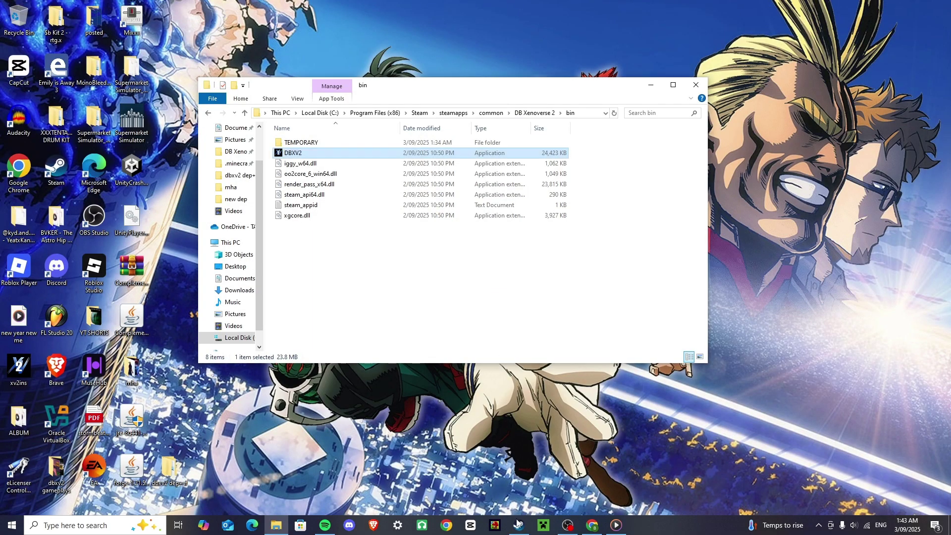
- Examine the contents of the DB Xenoverse 2 folder and its bin subfolder, ending back in DB Xenoverse 2
{"action": "left_click", "coordinate": [436, 228]}
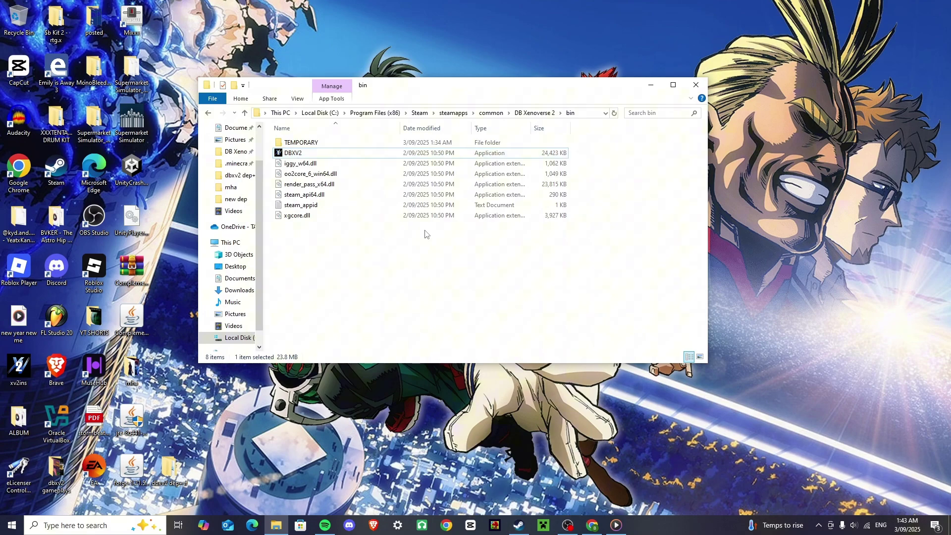
{"action": "key", "text": "alt+Up"}
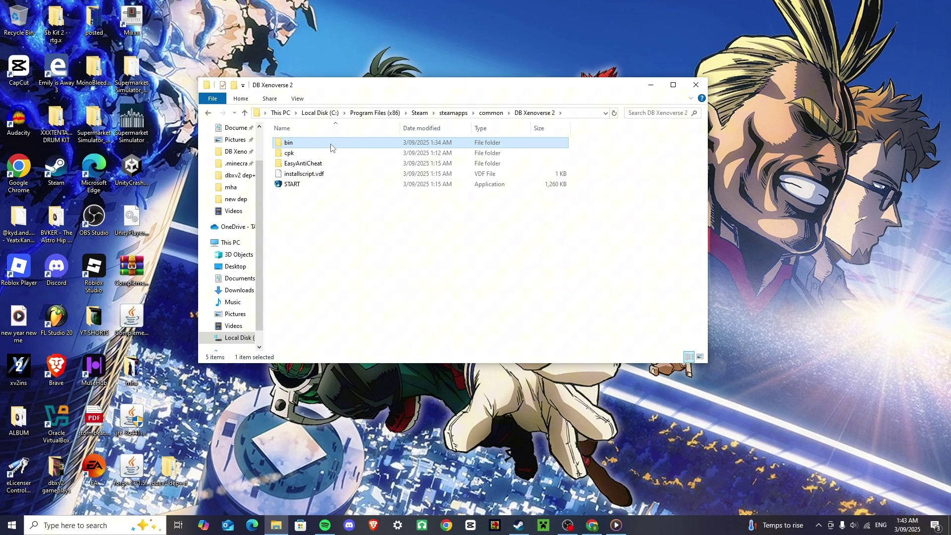
{"action": "mouse_move", "coordinate": [331, 147]}
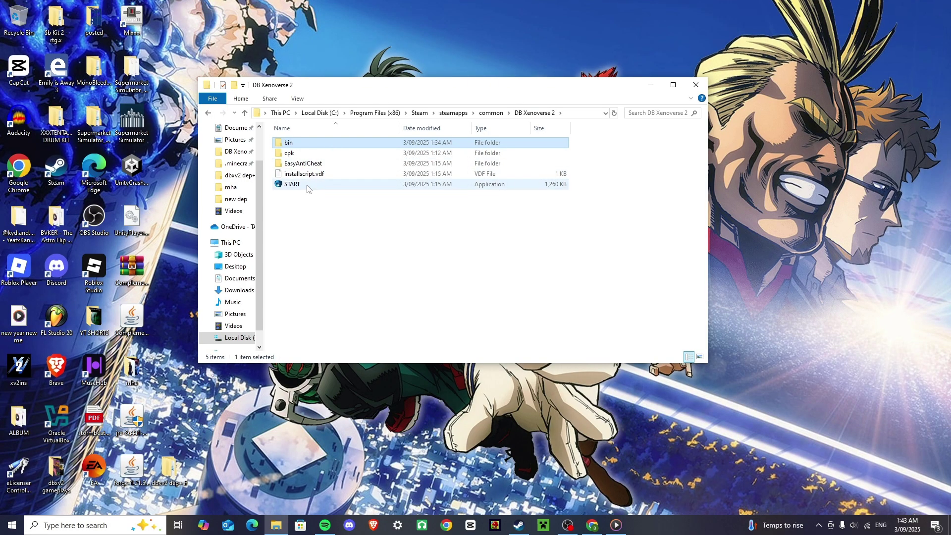
{"action": "double_click", "coordinate": [303, 145]}
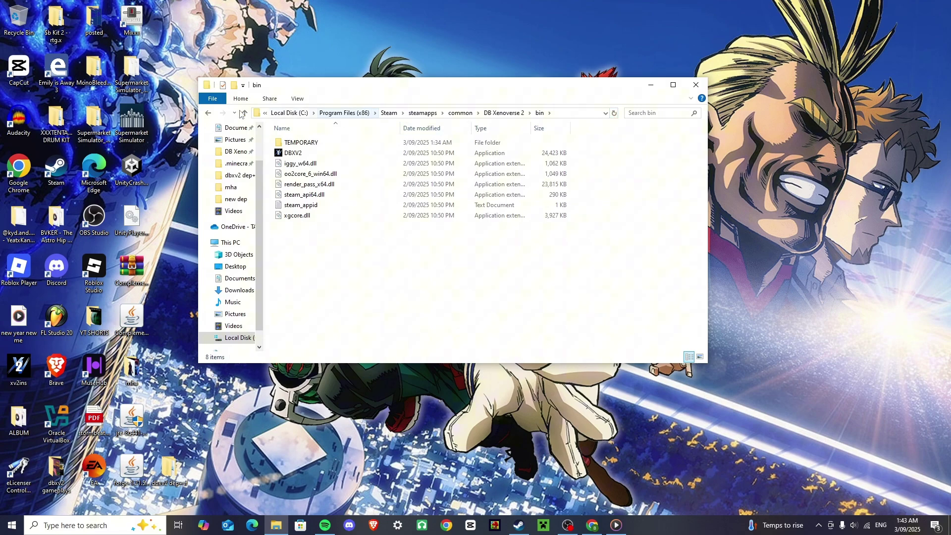
{"action": "key", "text": "alt+Left"}
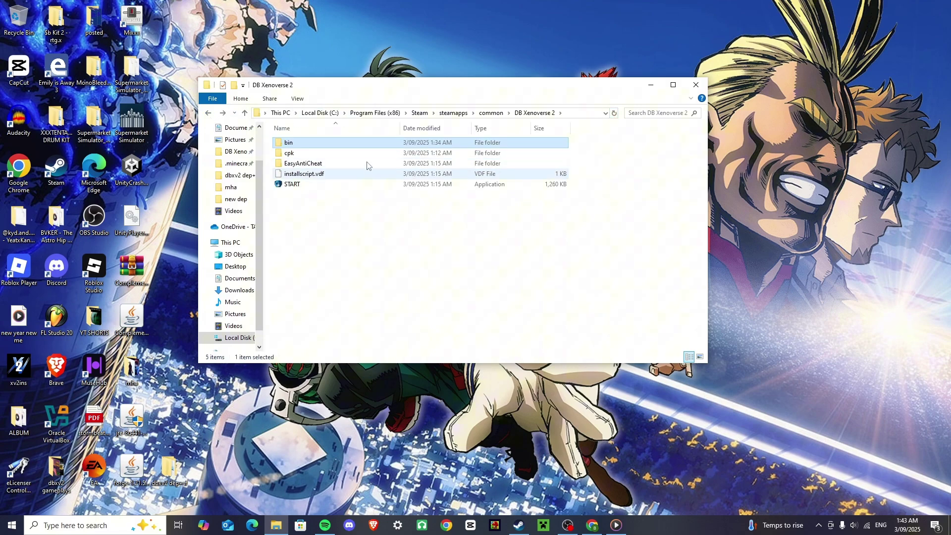